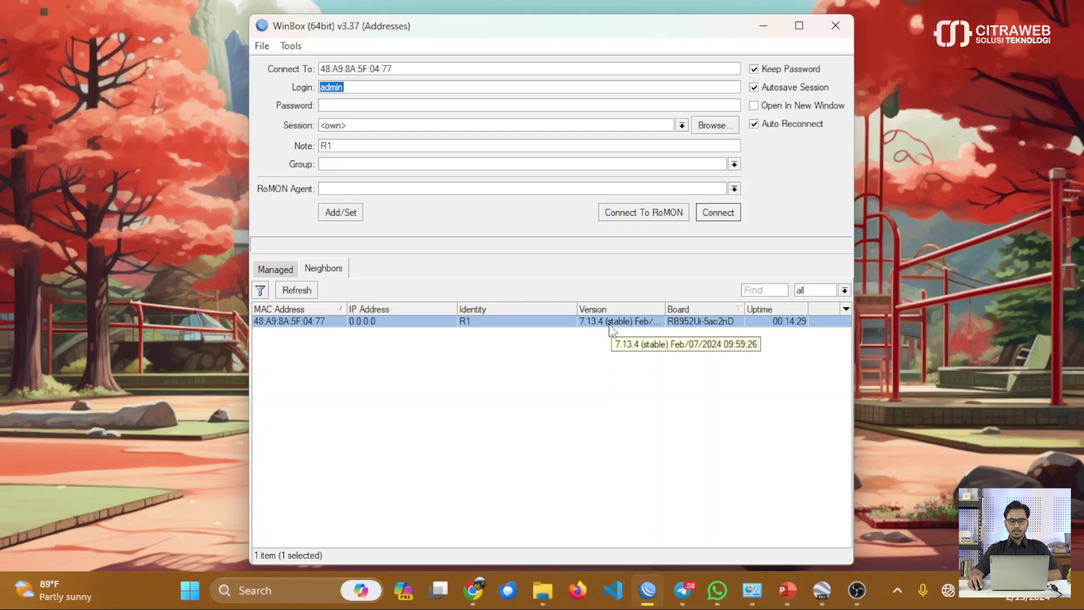
# - Connect to router R1 without changing its password and open its IP address list
pyautogui.click(719, 215)
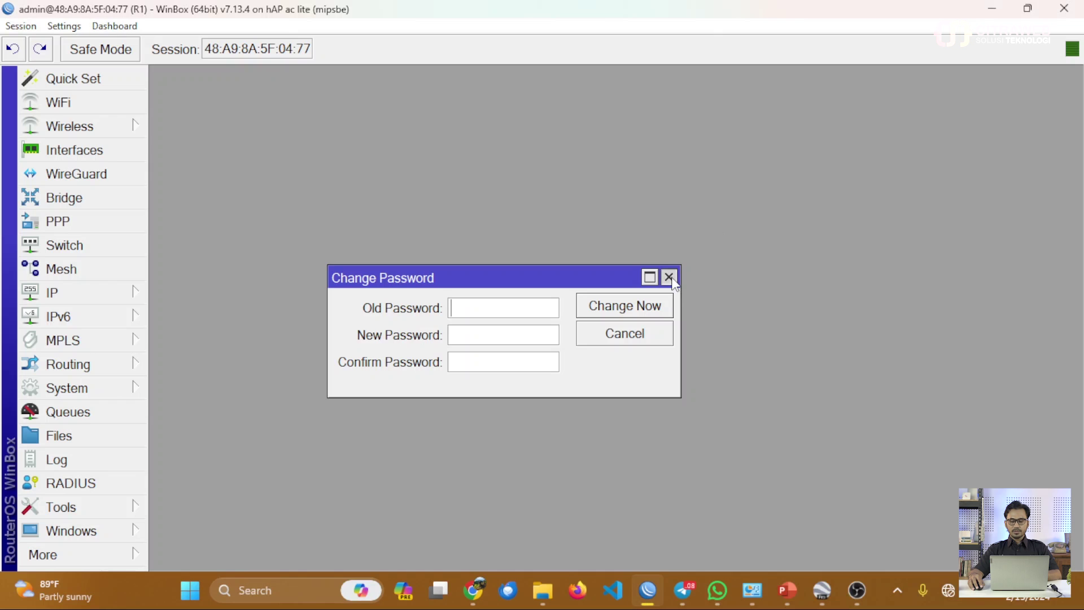
pyautogui.click(668, 277)
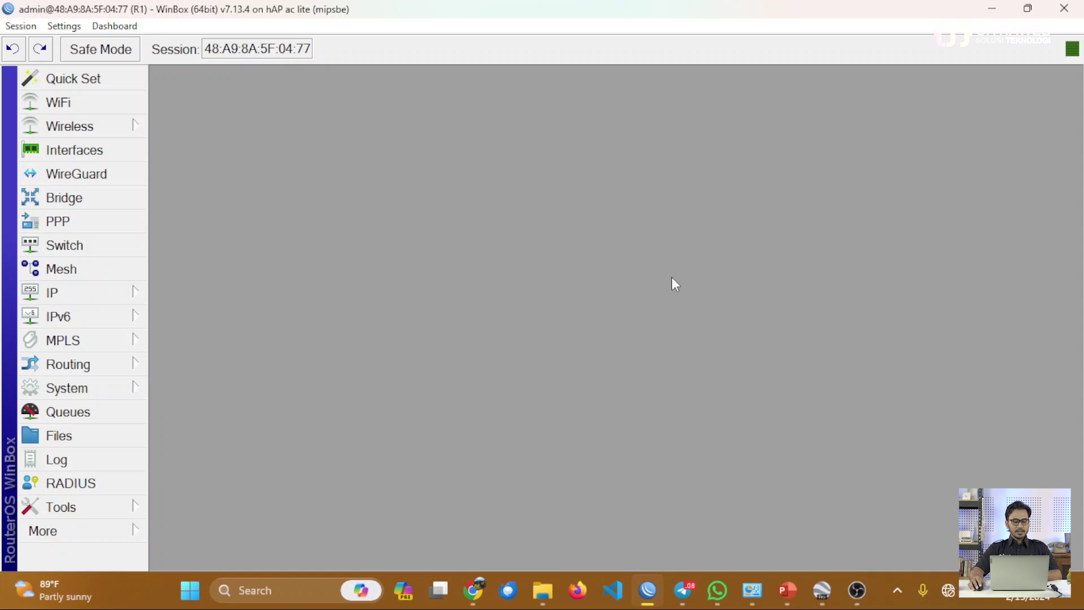
pyautogui.click(106, 288)
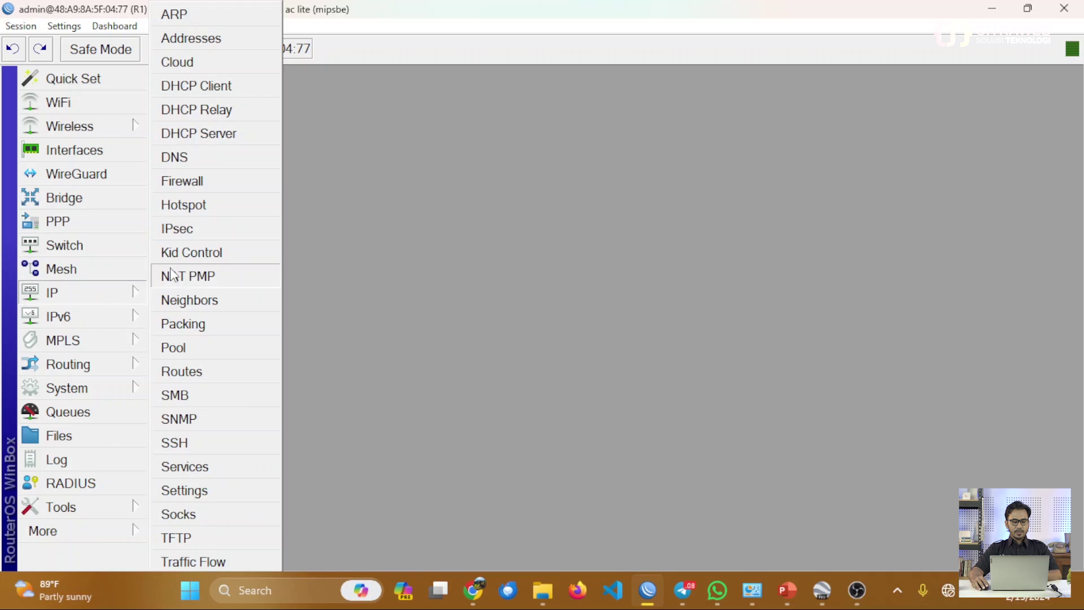
pyautogui.click(226, 39)
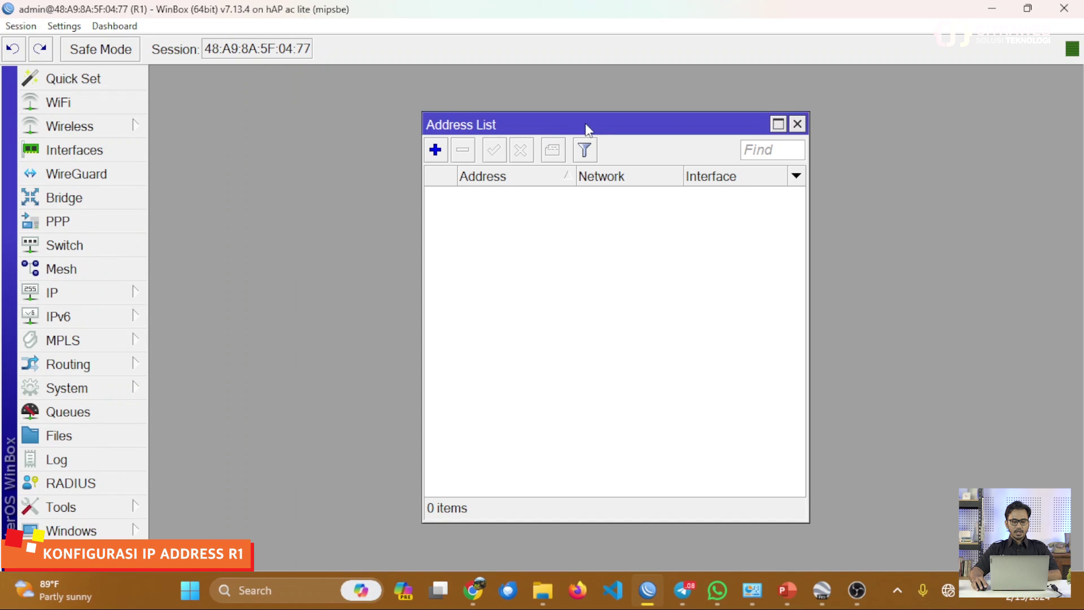
pyautogui.moveTo(585, 123); pyautogui.dragTo(331, 83)
# - Add the IP address 10.0.0.1/24 on interface ether1 of R1
pyautogui.click(182, 111)
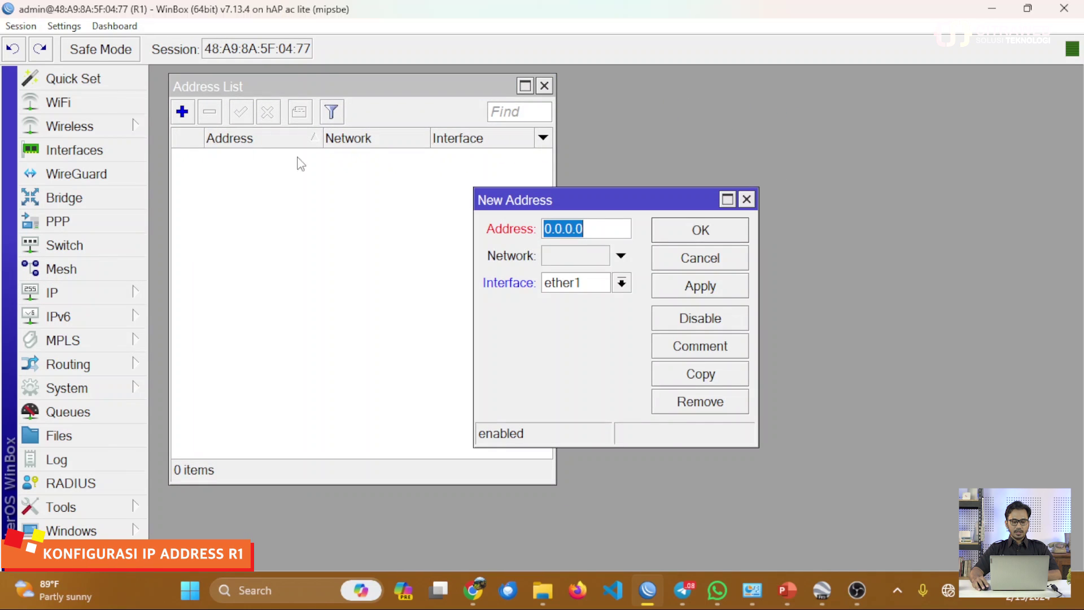
pyautogui.moveTo(501, 191); pyautogui.dragTo(288, 180)
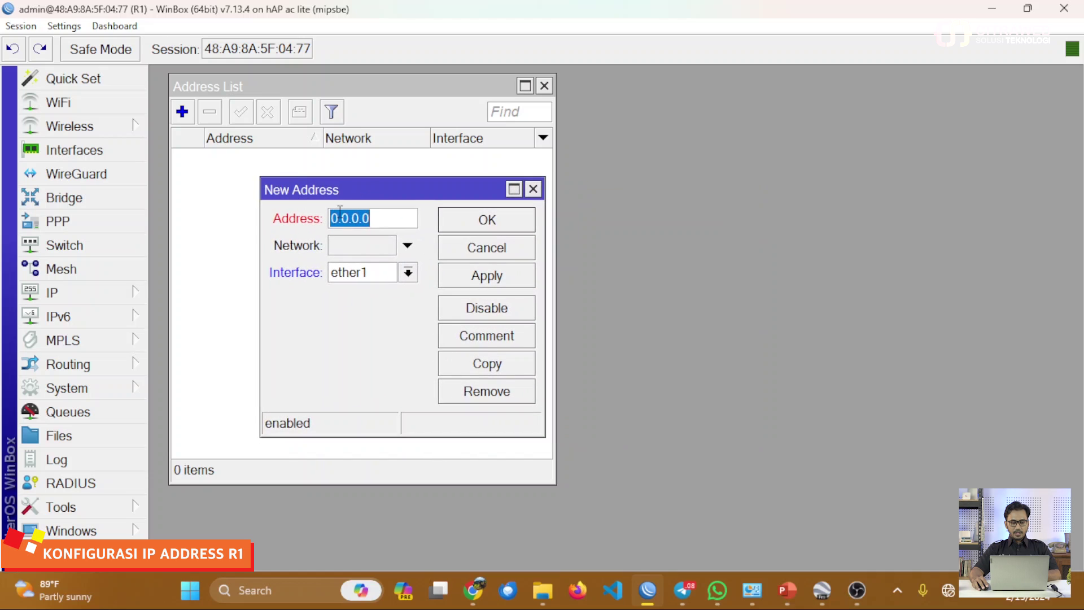
pyautogui.write('10.0.')
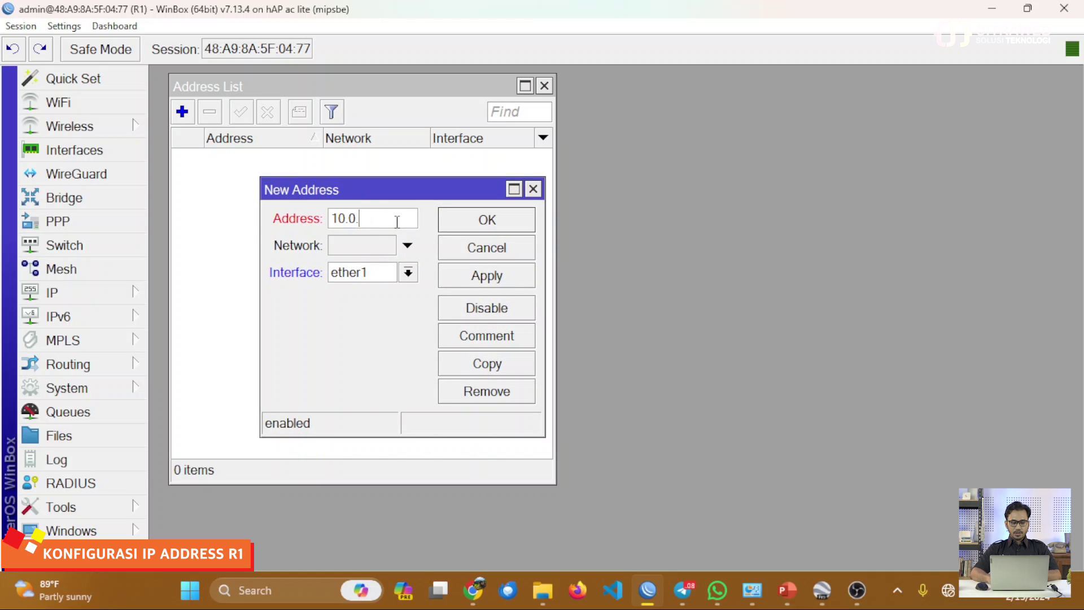
pyautogui.write('0.1/24')
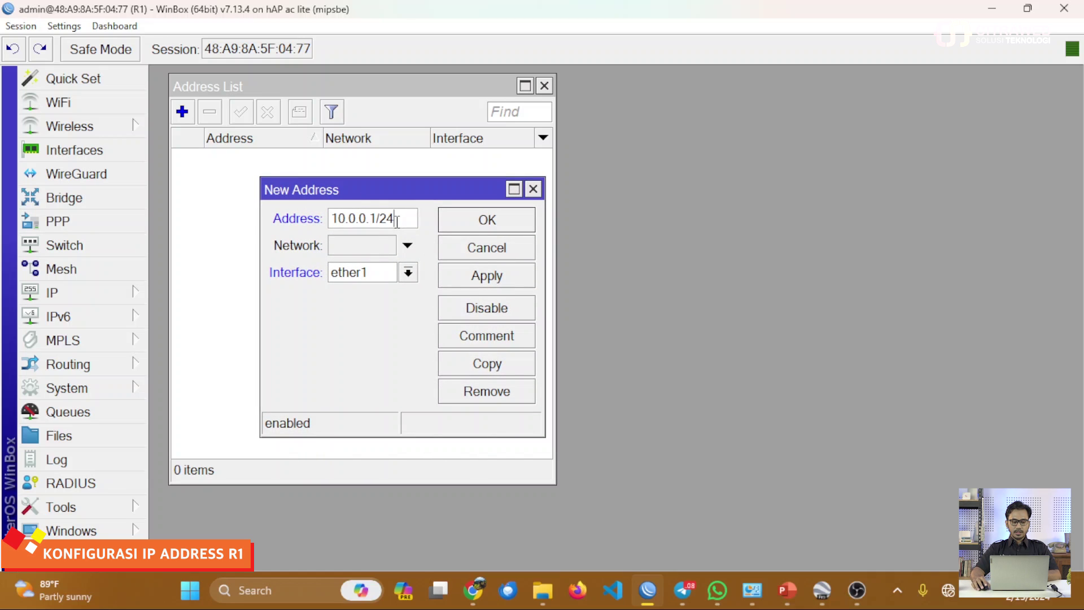
pyautogui.click(408, 273)
pyautogui.click(406, 276)
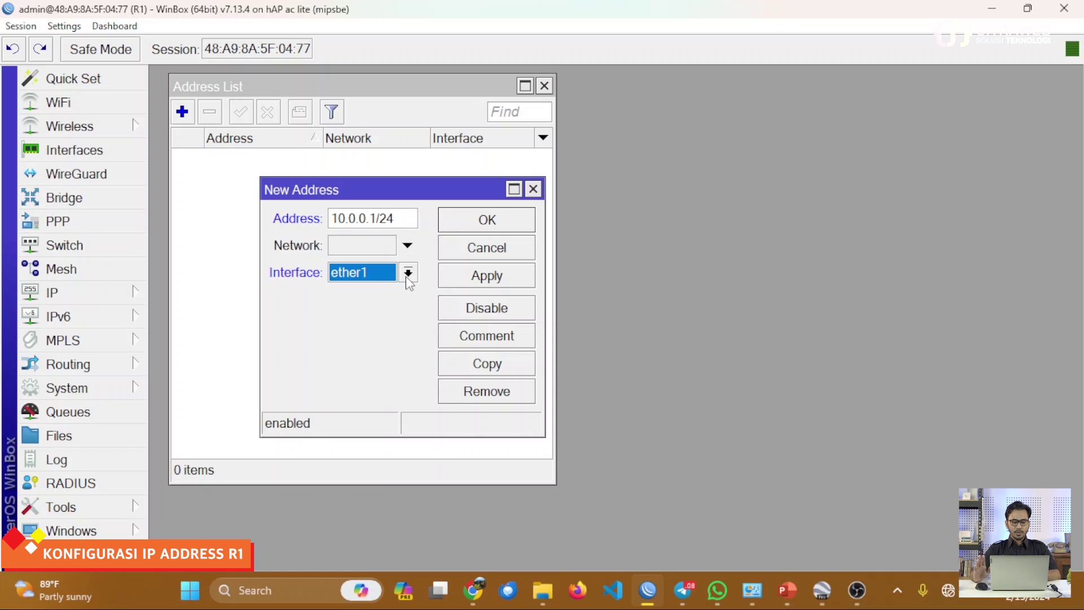
pyautogui.click(462, 280)
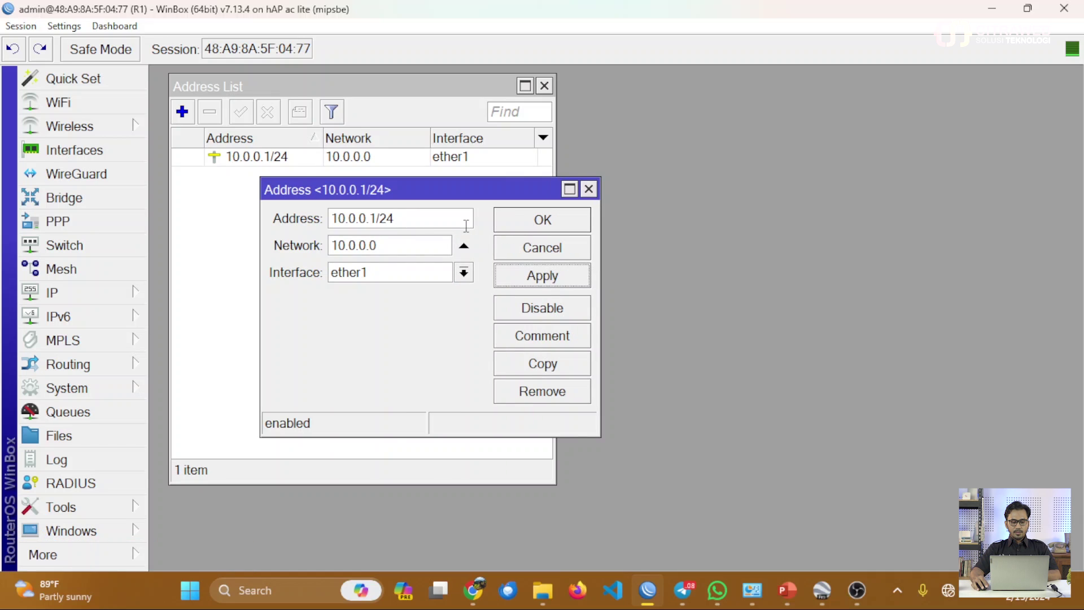
pyautogui.click(467, 221)
# - Add the IP address 192.168.1.1/24 on interface ether2 of R1
pyautogui.click(184, 113)
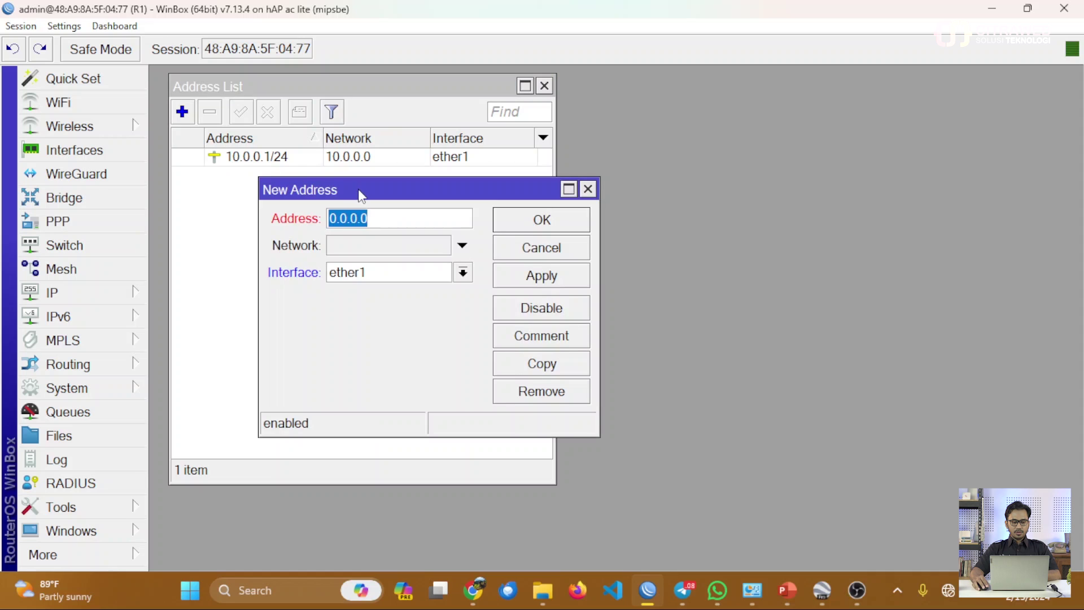
pyautogui.moveTo(357, 188); pyautogui.dragTo(342, 223)
pyautogui.write('192.1')
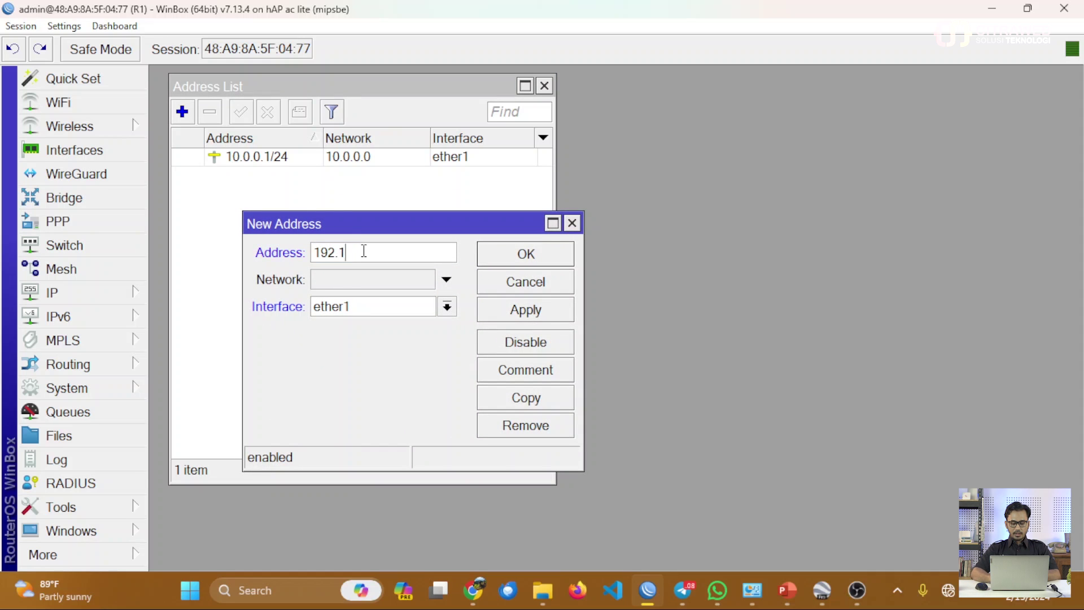
pyautogui.write('68.1.1/24')
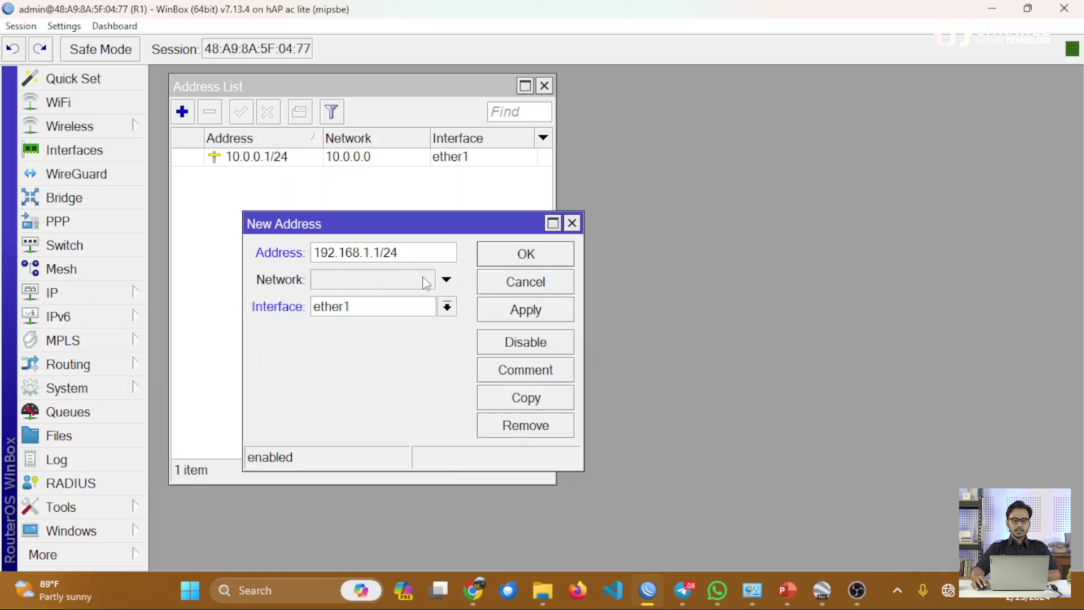
pyautogui.click(447, 307)
pyautogui.click(443, 343)
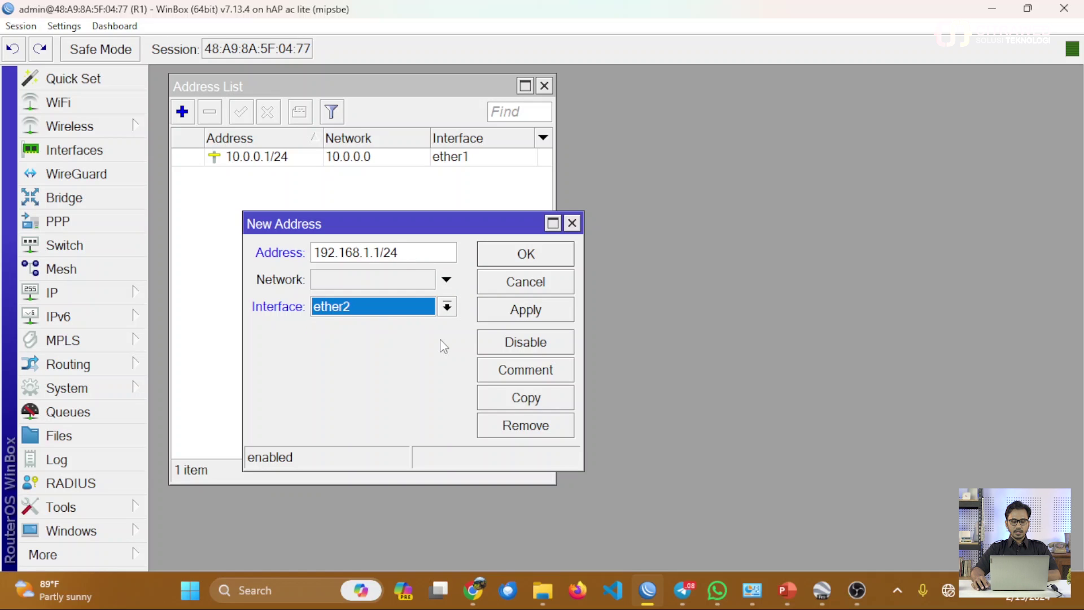
pyautogui.click(525, 313)
pyautogui.click(529, 261)
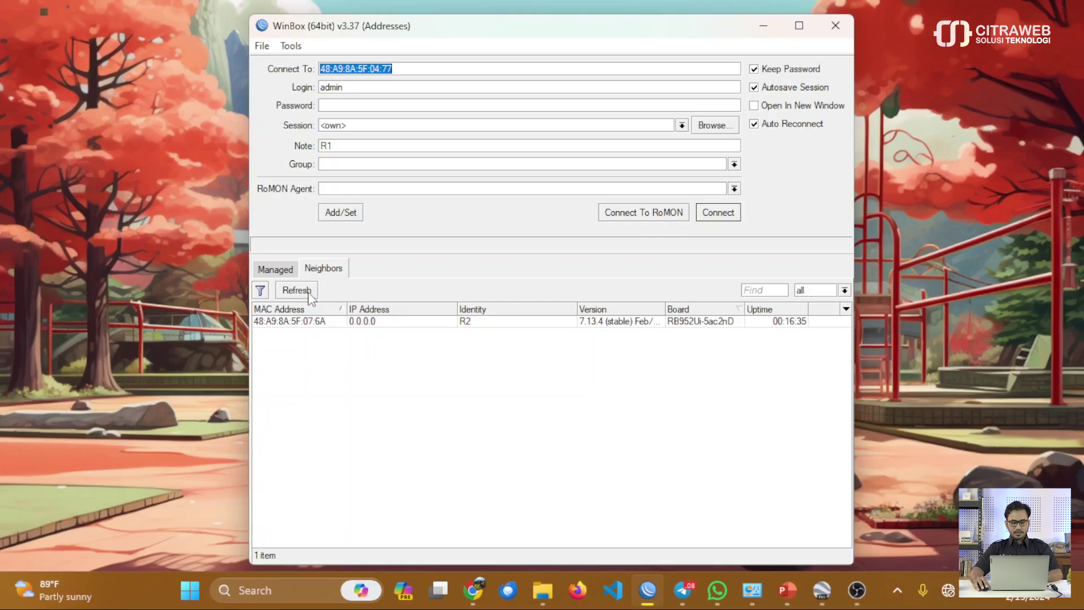
# - Connect to the neighboring router R2 without changing its password, and maximize its window with the neighbor list closed
pyautogui.click(310, 322)
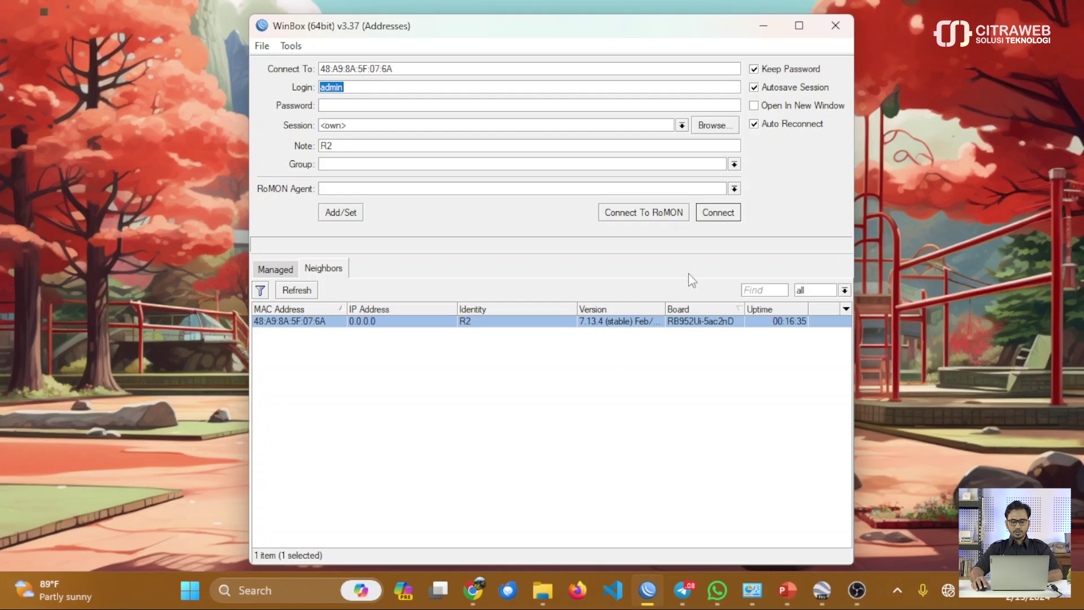
pyautogui.click(717, 213)
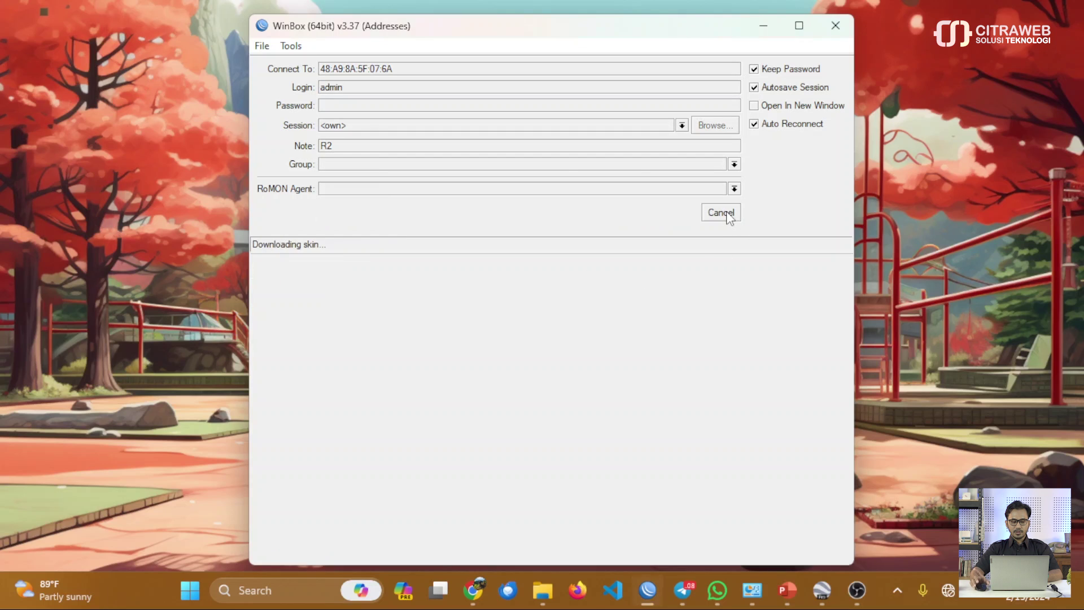
pyautogui.press('Escape')
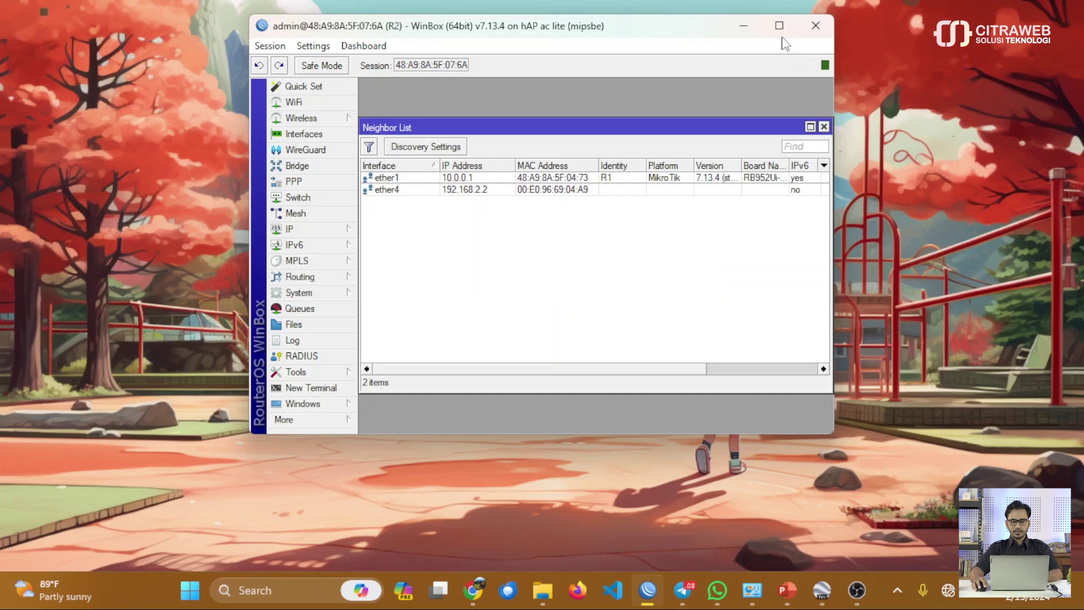
pyautogui.click(779, 25)
pyautogui.press('Escape')
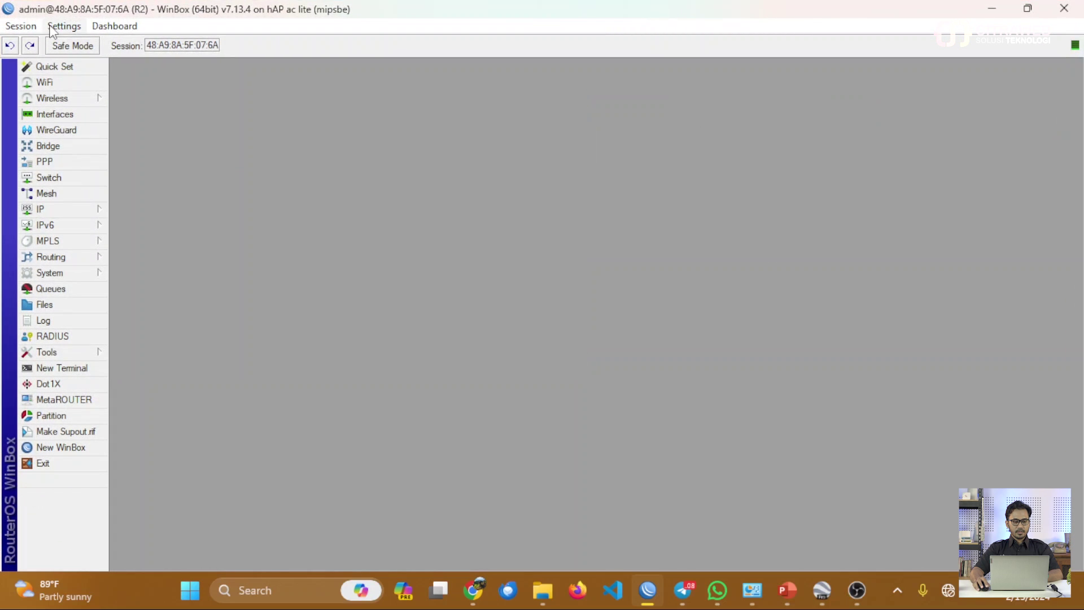
# - Enlarge R2's interface display by two zoom levels and open its IP address list
pyautogui.click(64, 26)
pyautogui.click(90, 85)
pyautogui.click(64, 26)
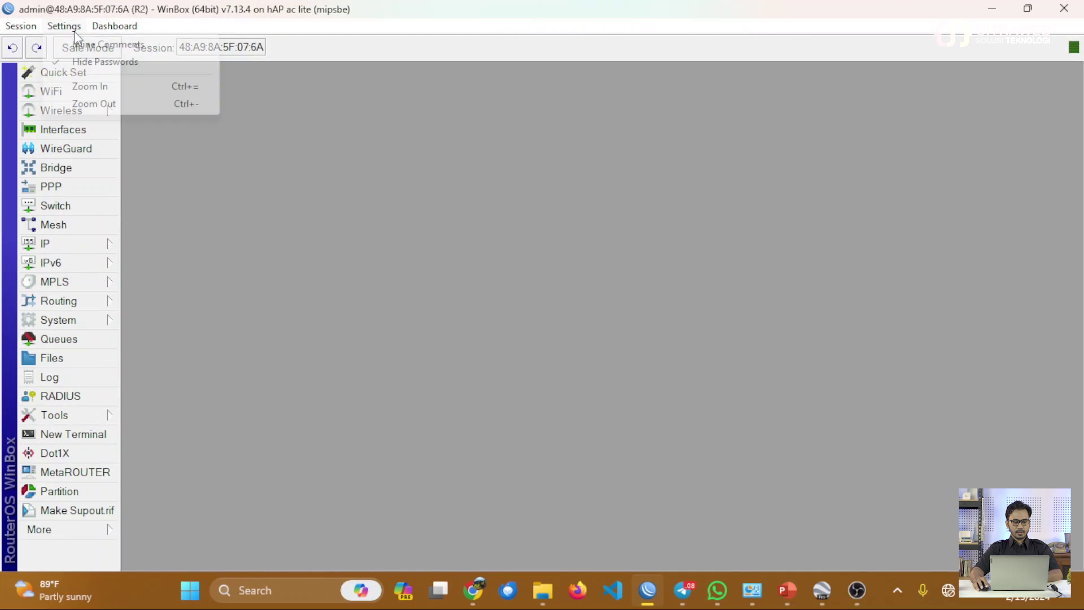
pyautogui.click(92, 85)
pyautogui.click(118, 293)
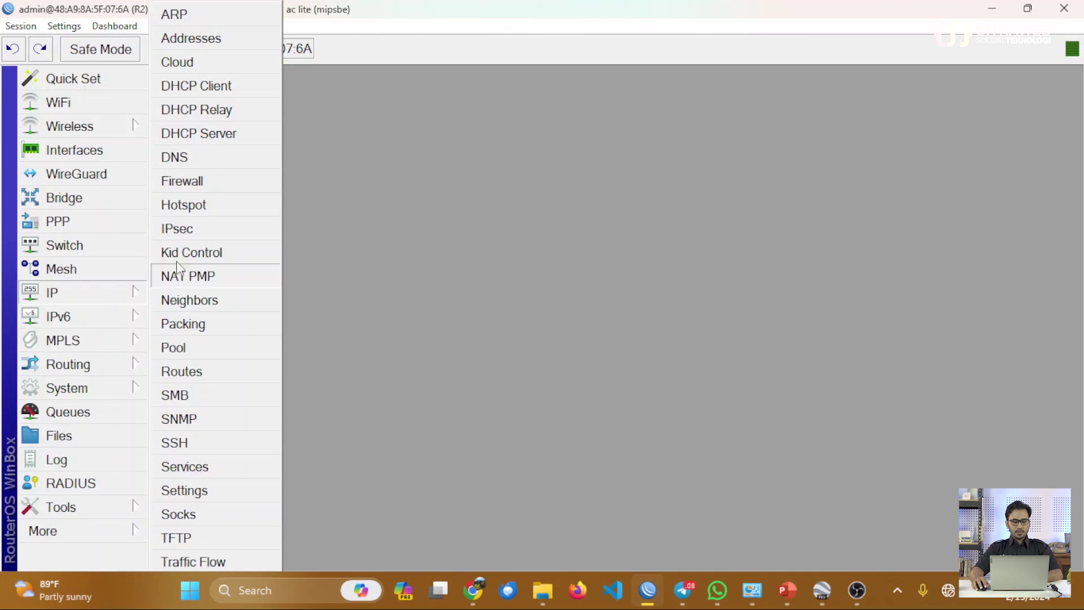
pyautogui.click(226, 39)
pyautogui.moveTo(503, 120); pyautogui.dragTo(261, 94)
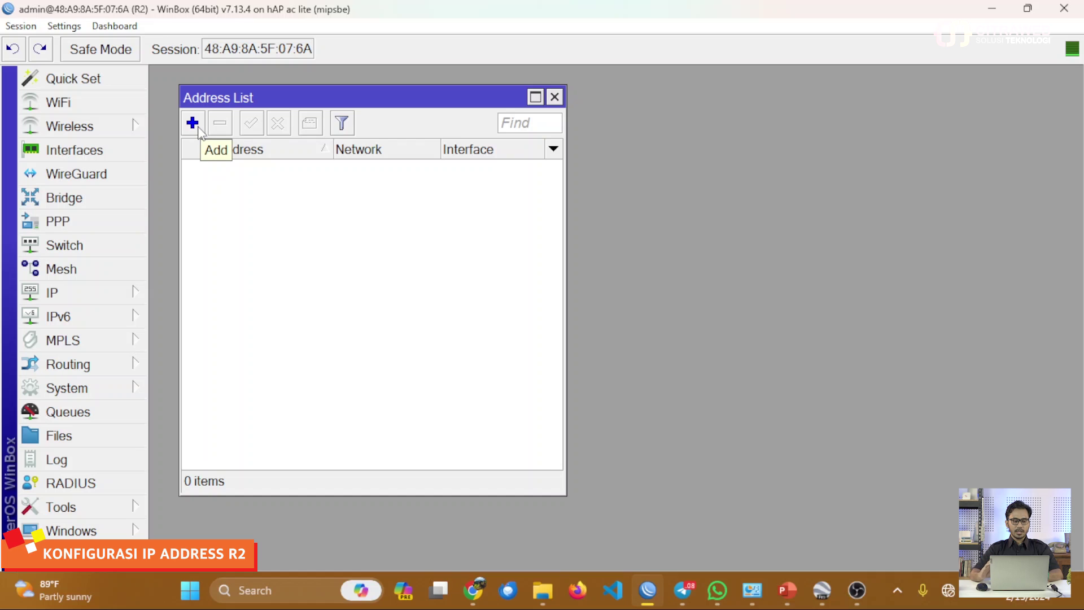
# - Add the IP address 10.0.0.2/24 on interface ether1 of R2
pyautogui.click(198, 131)
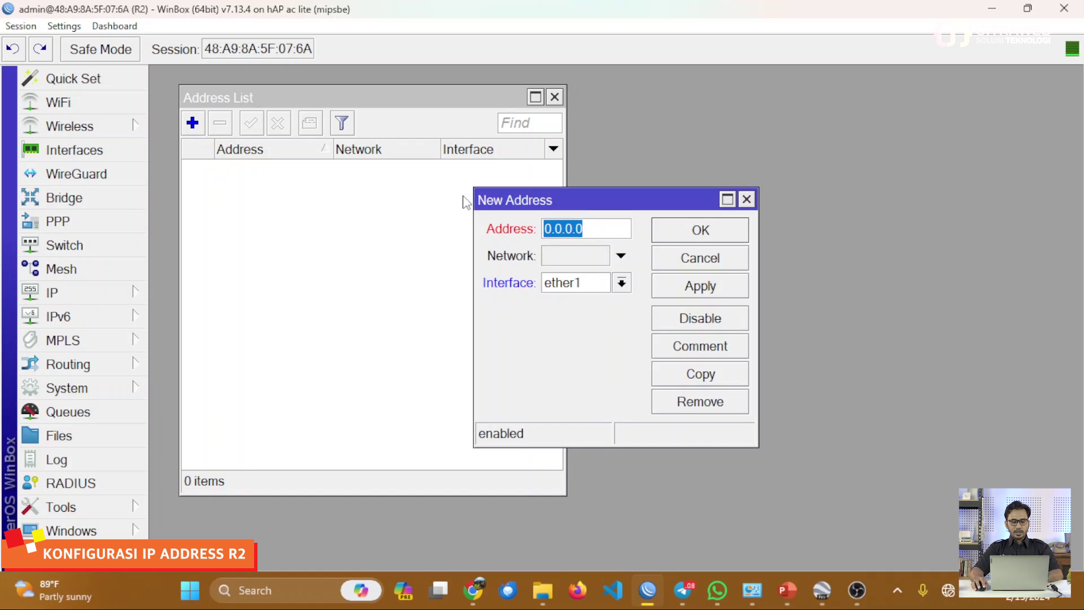
pyautogui.moveTo(480, 198); pyautogui.dragTo(283, 199)
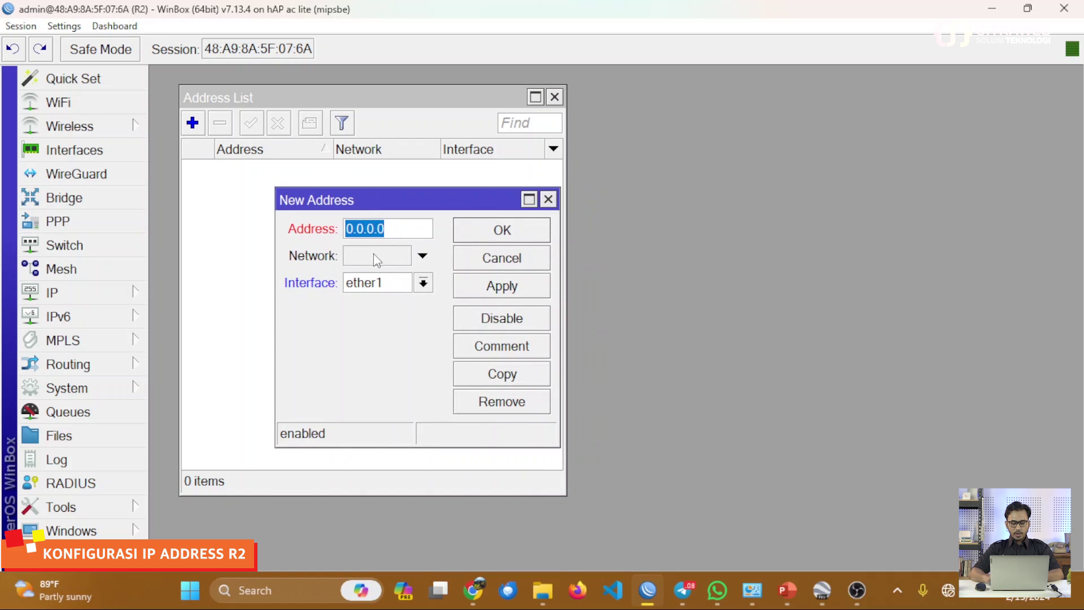
pyautogui.write('10.0')
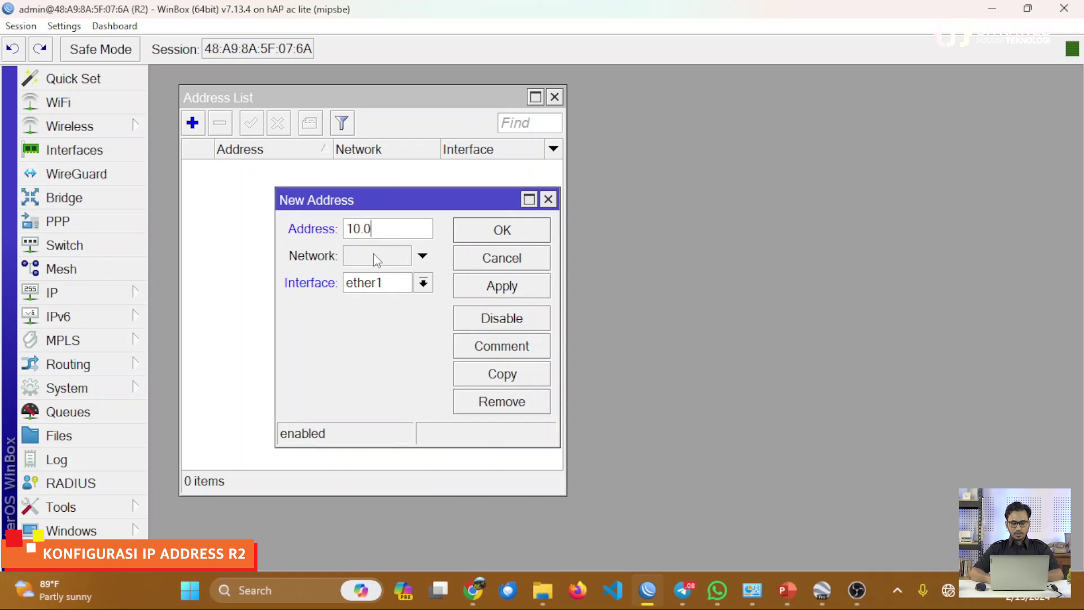
pyautogui.write('.0.2/24')
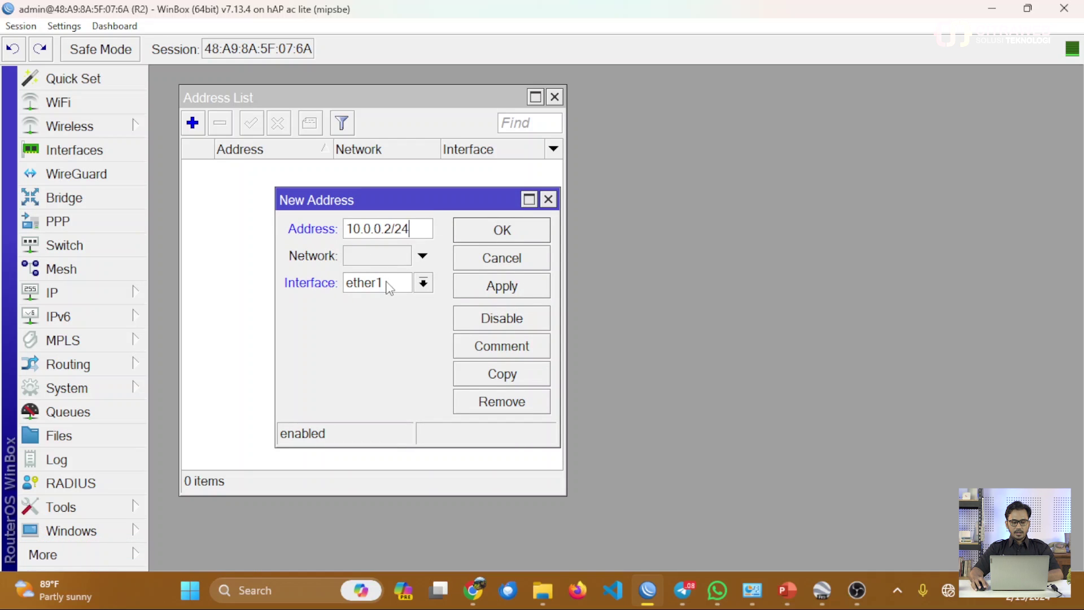
pyautogui.click(508, 286)
pyautogui.click(535, 238)
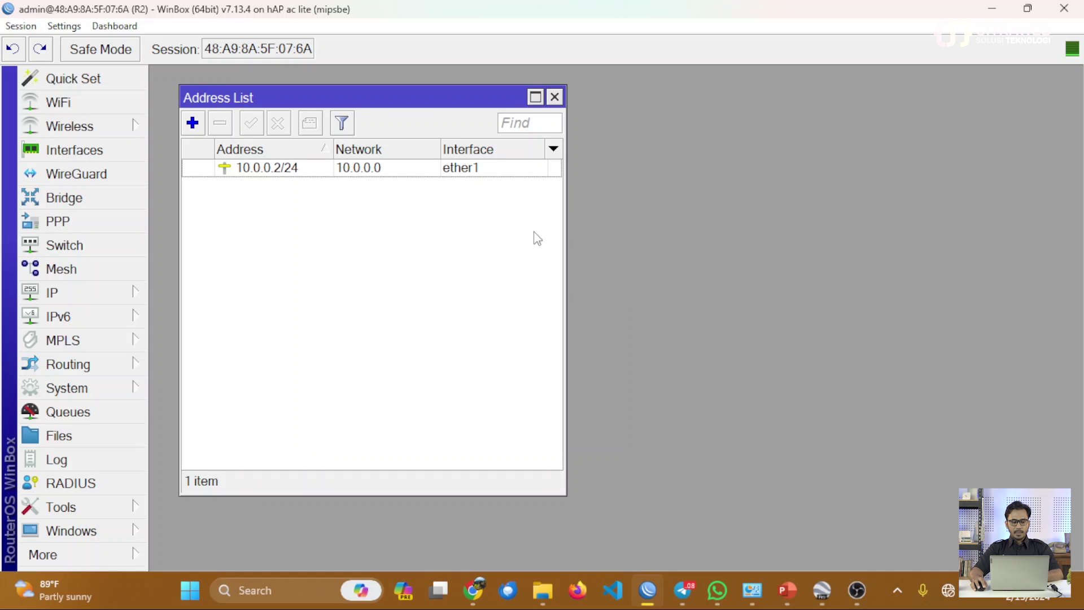
# - Add the IP address 192.168.2.1/24 on interface ether2 of R2
pyautogui.click(192, 122)
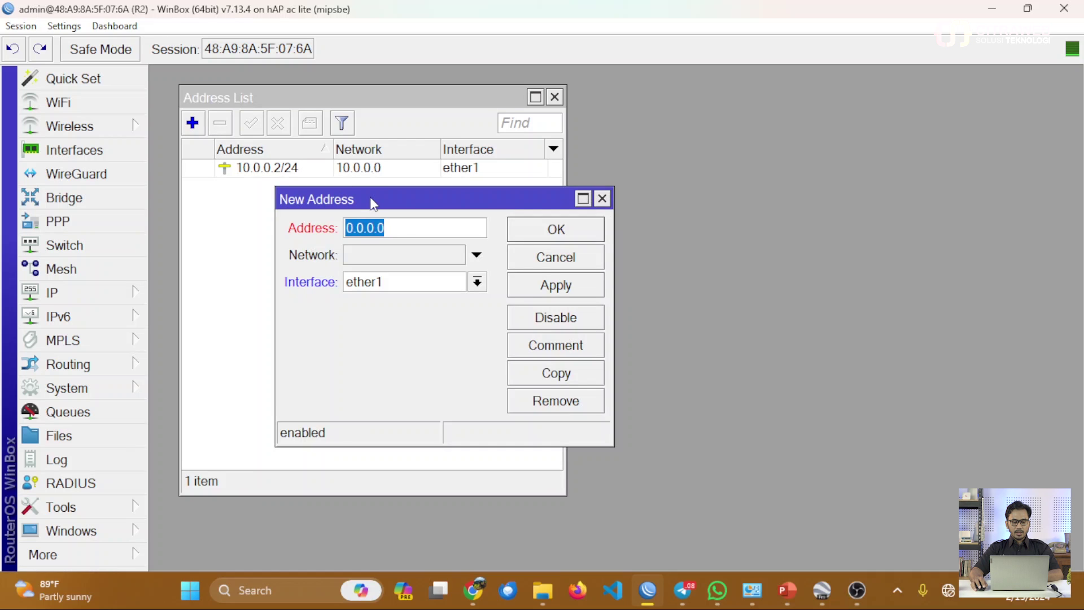
pyautogui.moveTo(371, 197); pyautogui.dragTo(341, 214)
pyautogui.write('192.168')
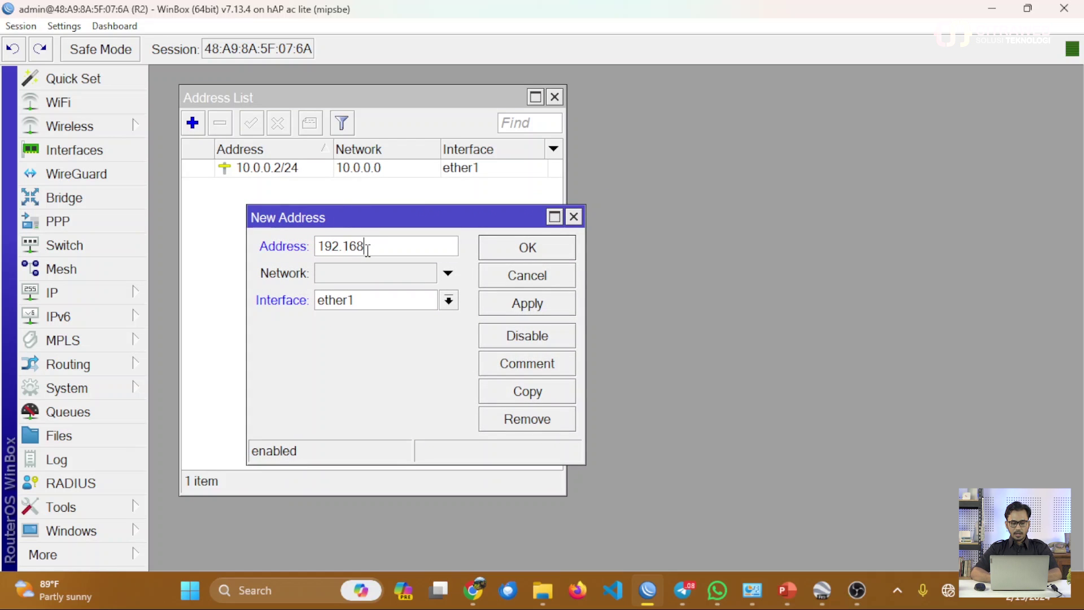
pyautogui.write('.2.1/24')
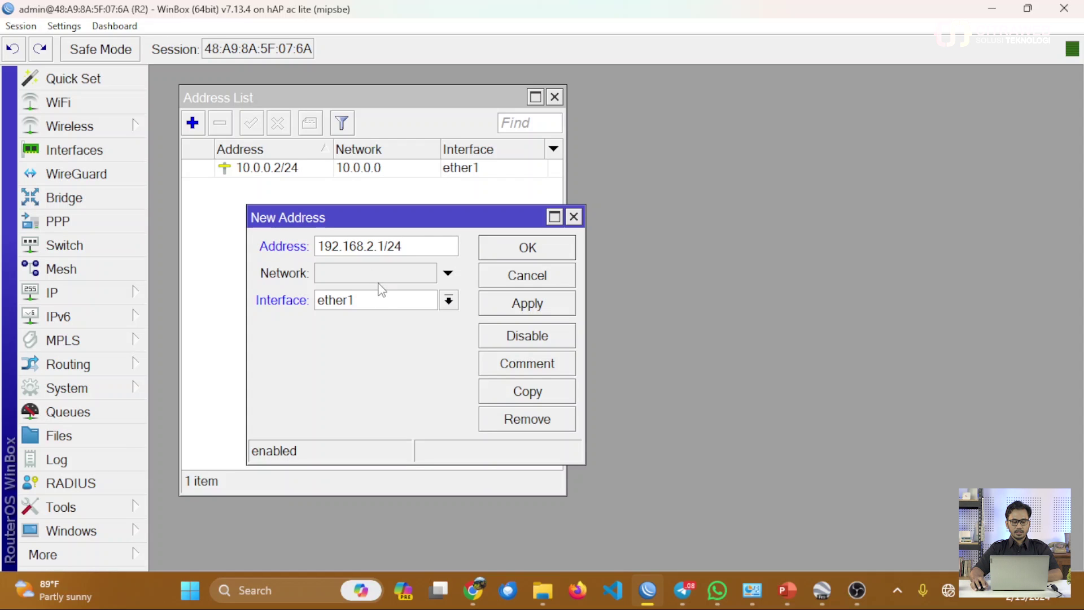
pyautogui.click(380, 299)
pyautogui.click(382, 337)
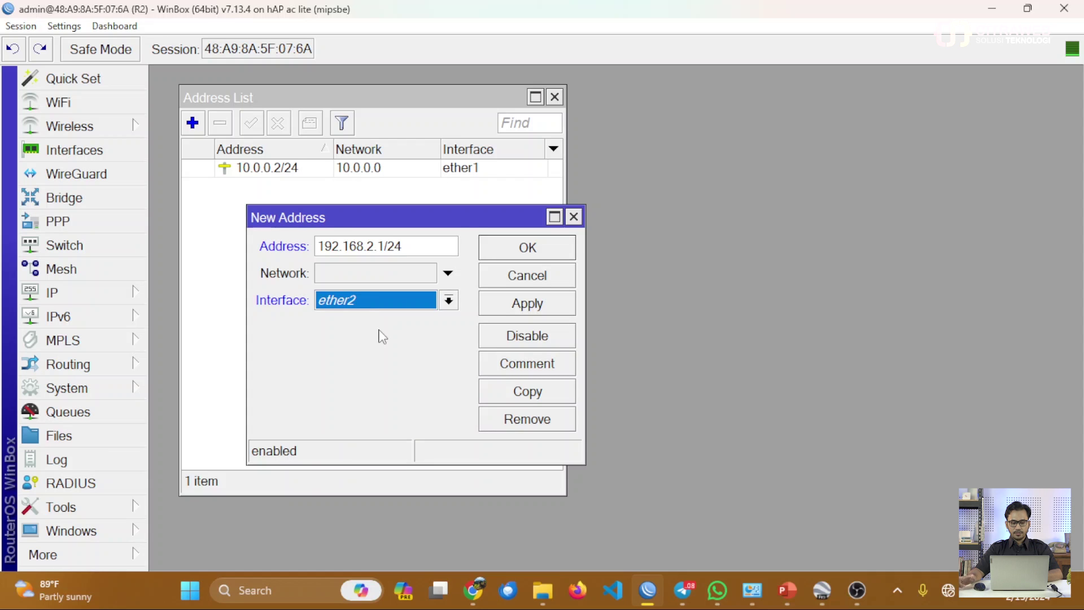
pyautogui.click(552, 305)
pyautogui.click(551, 259)
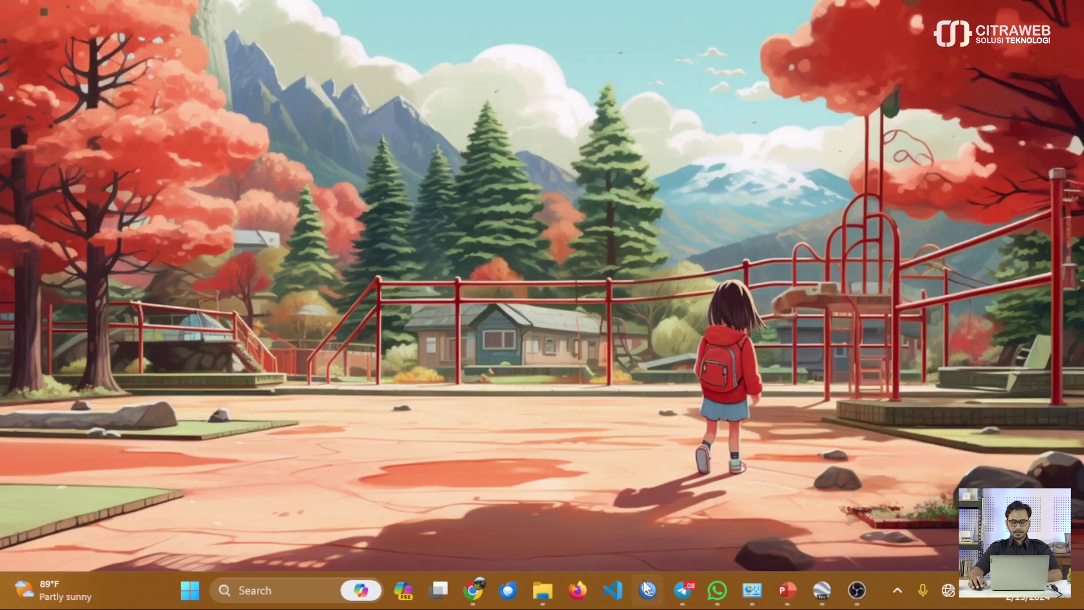
# - Reopen WinBox, refresh the neighbor list and connect to router R1
pyautogui.click(648, 590)
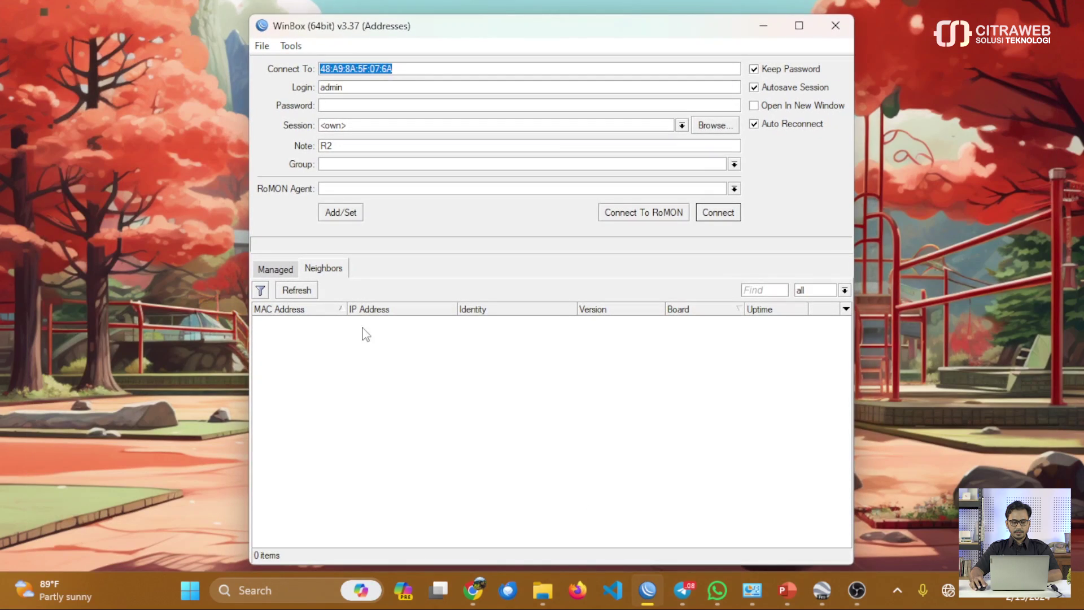
pyautogui.click(312, 291)
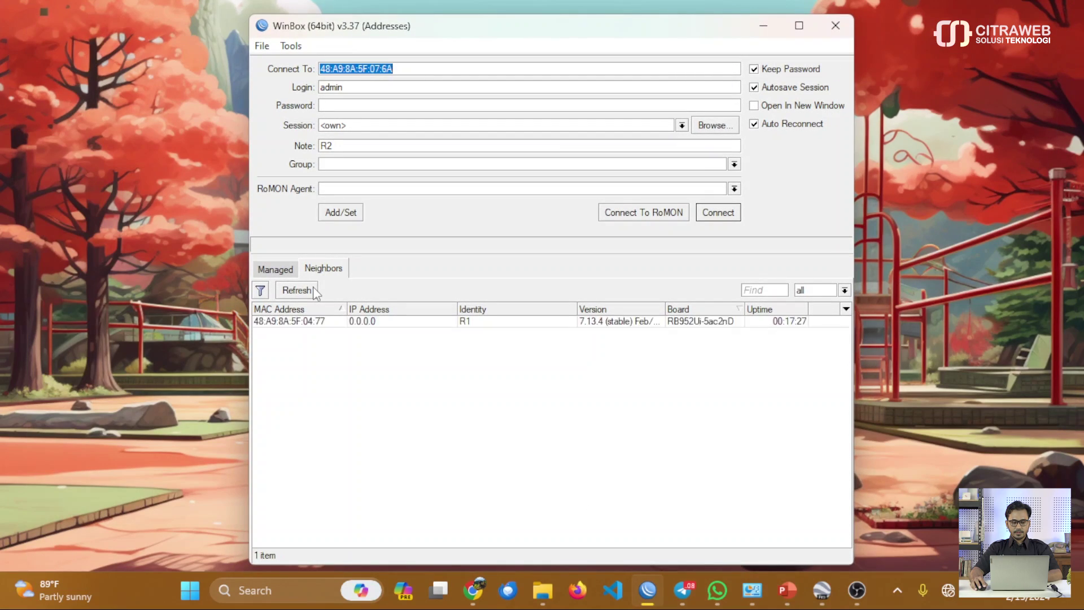
pyautogui.click(314, 323)
pyautogui.click(717, 214)
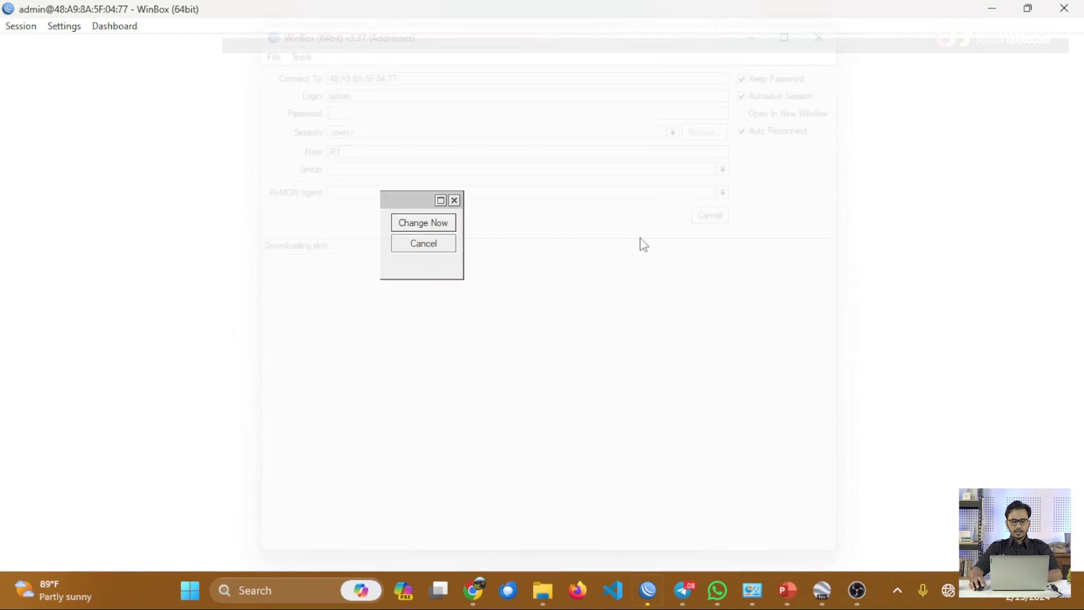
# - Dismiss the password change prompt on R1 and open the OSPF instance list under routing
pyautogui.press('Escape')
pyautogui.press('Escape')
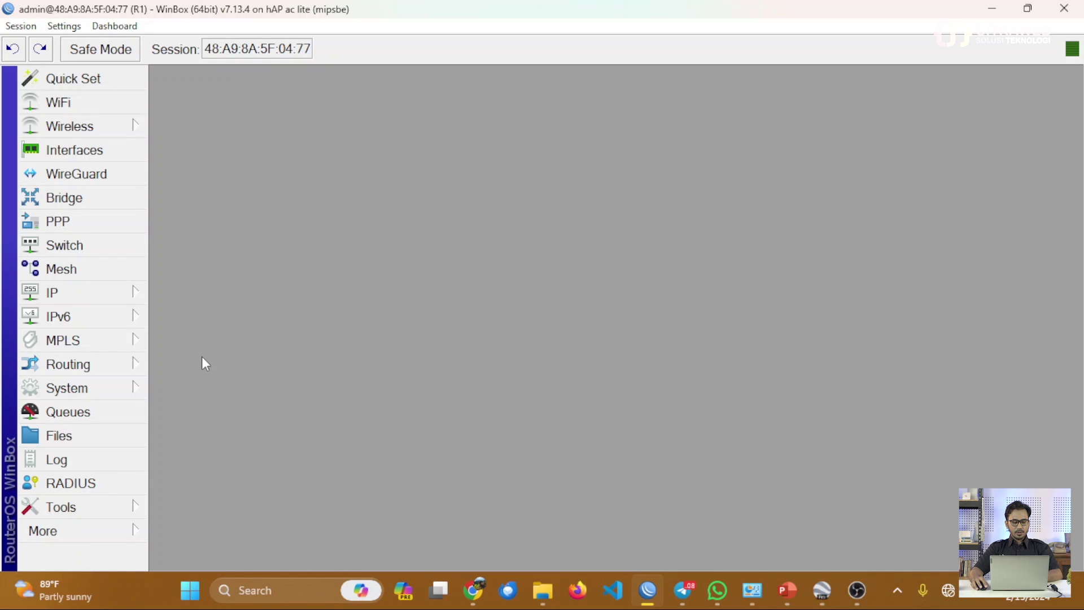
pyautogui.click(135, 368)
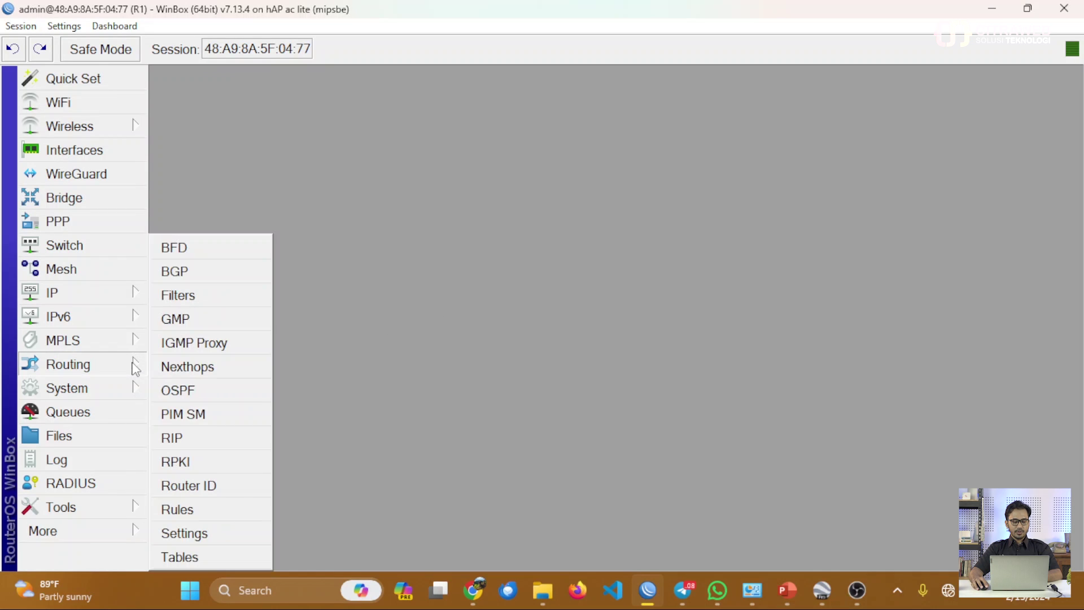
pyautogui.click(215, 392)
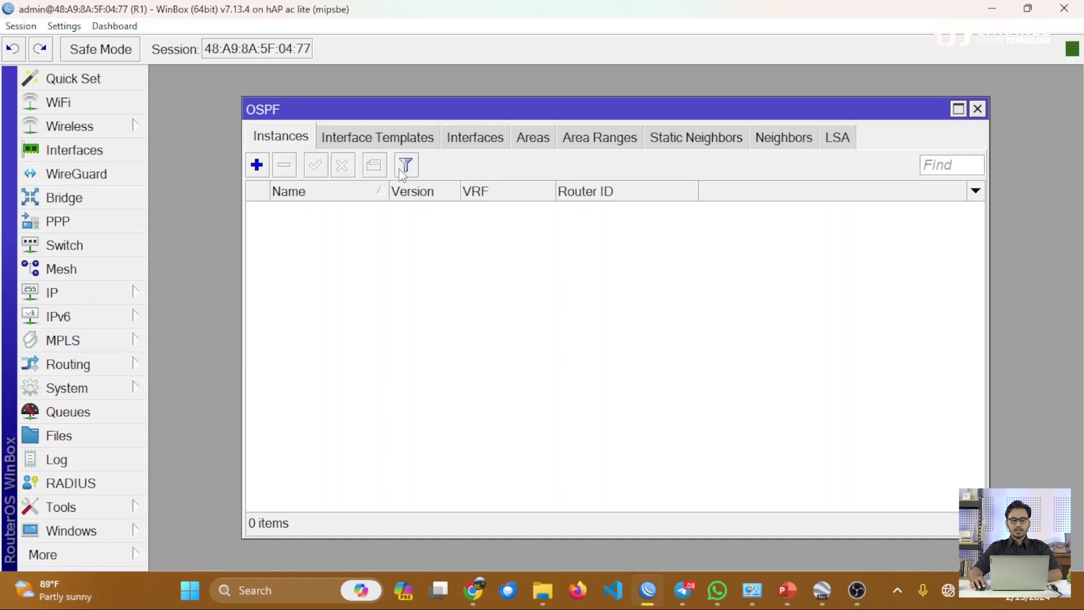
pyautogui.click(531, 139)
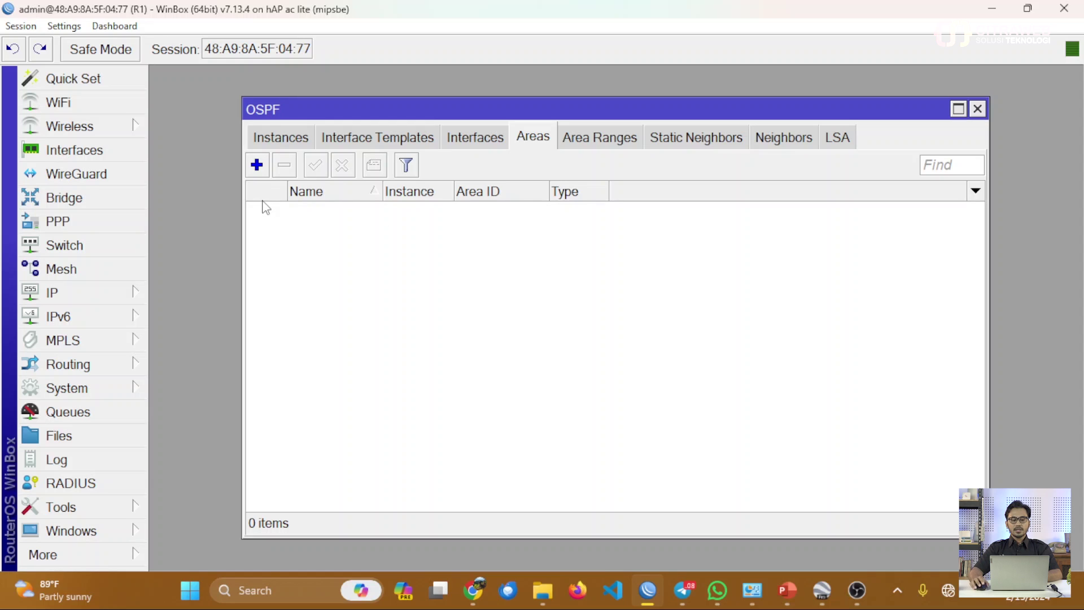
pyautogui.click(281, 140)
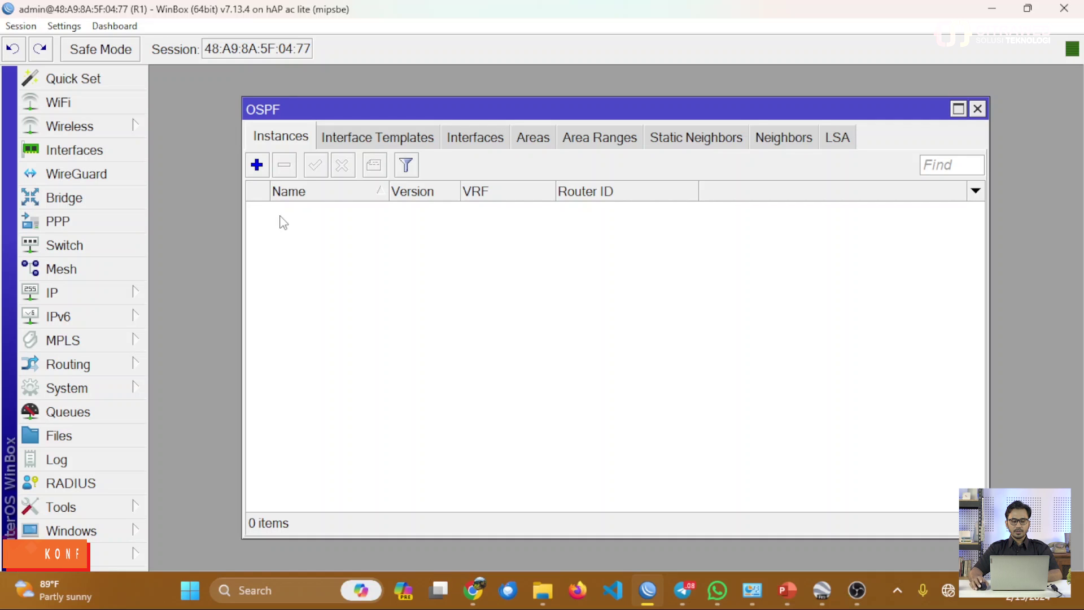
# - Create the OSPF instance ospf-instance-1 on R1 with version 2 and router ID 1.1.1.1
pyautogui.click(263, 166)
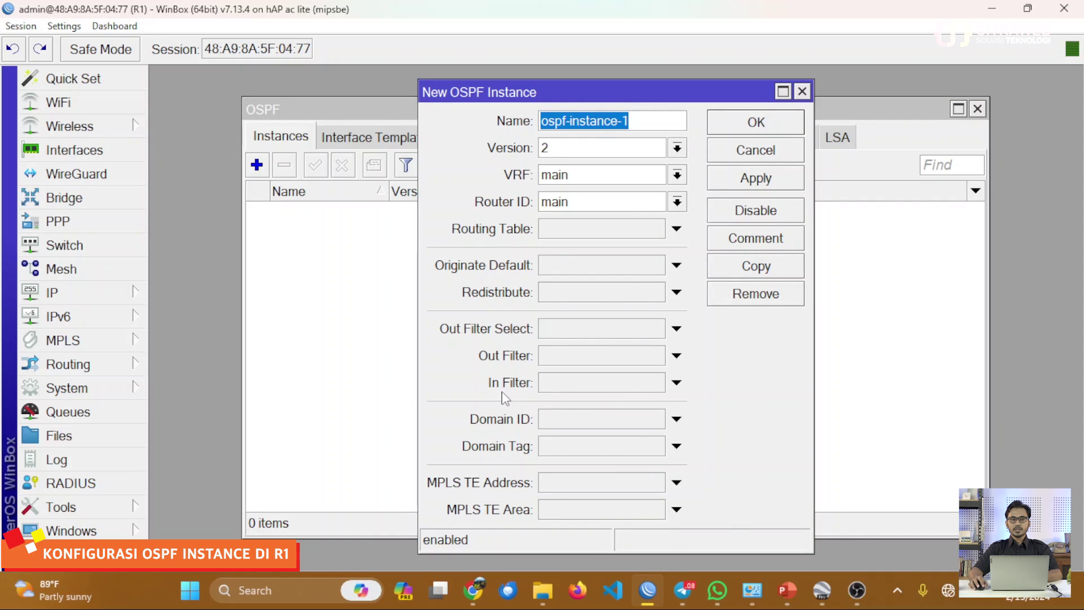
pyautogui.click(593, 203)
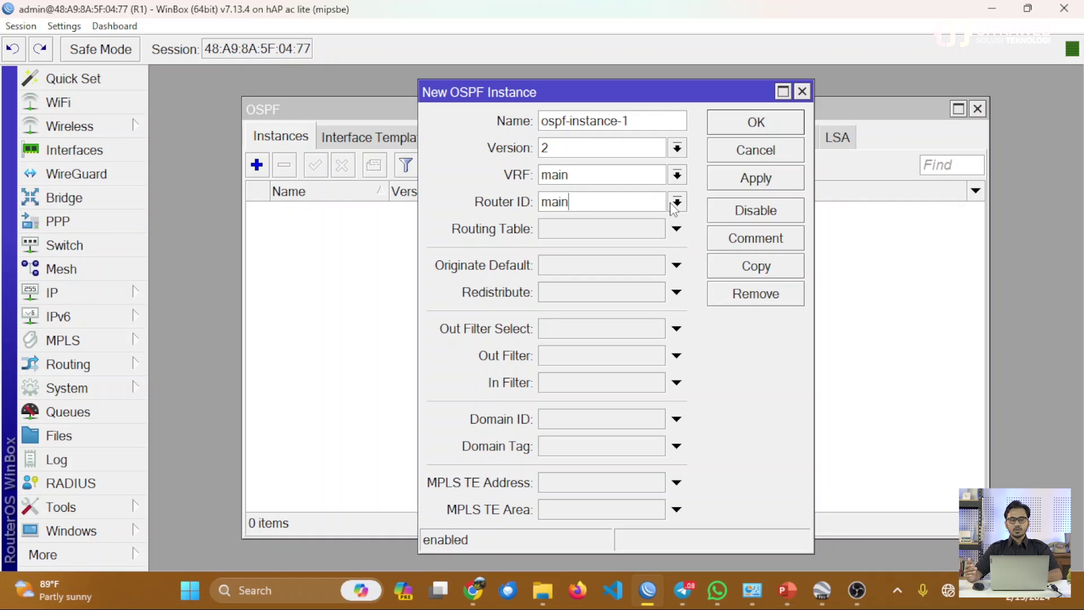
pyautogui.moveTo(637, 202); pyautogui.dragTo(541, 204)
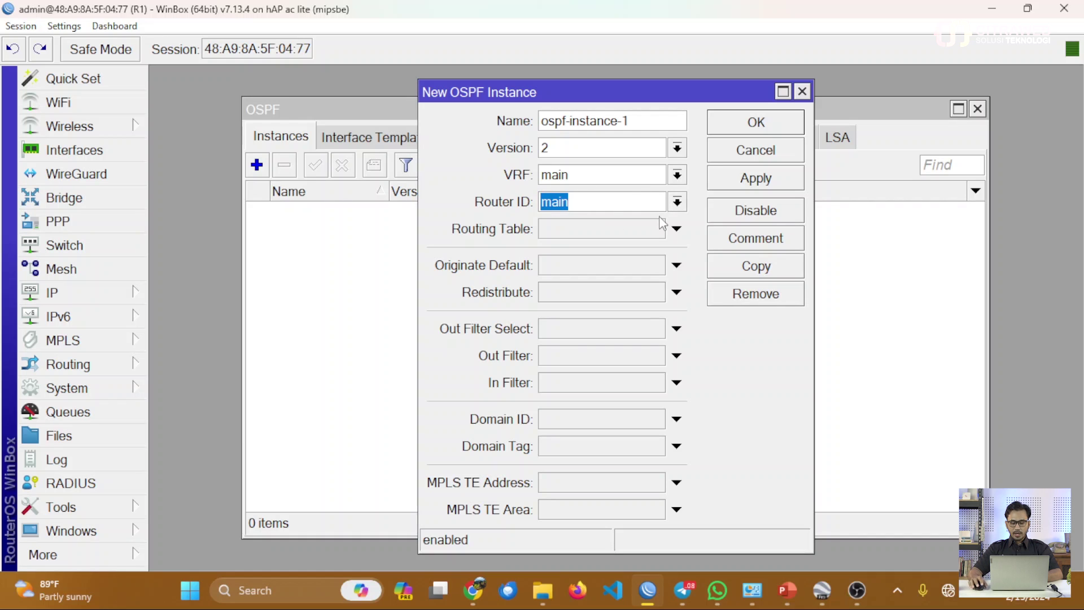
pyautogui.write('1.1.1.1')
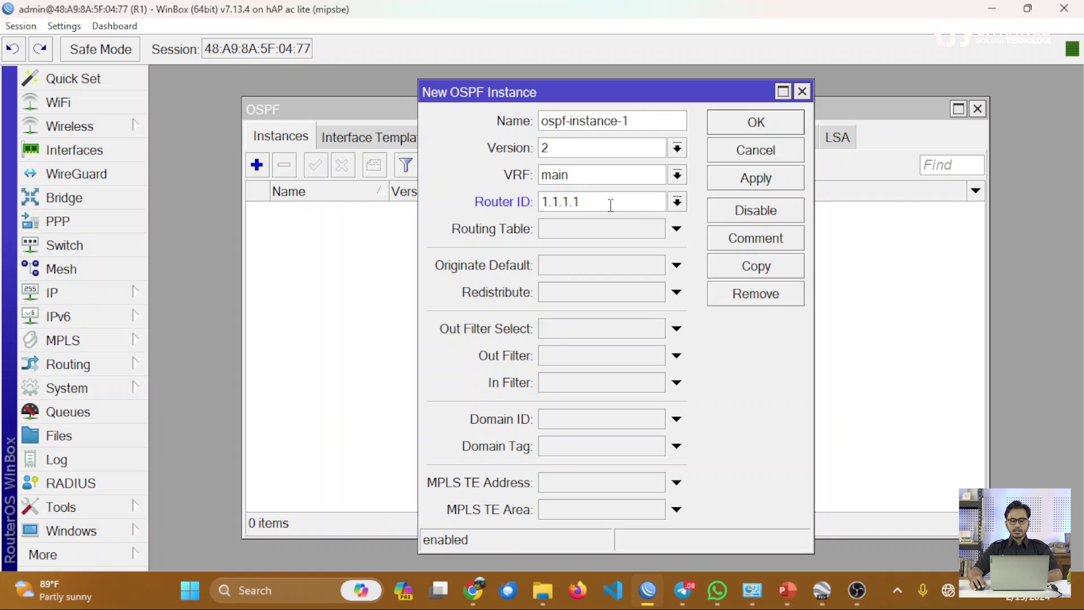
pyautogui.moveTo(611, 203); pyautogui.dragTo(540, 202)
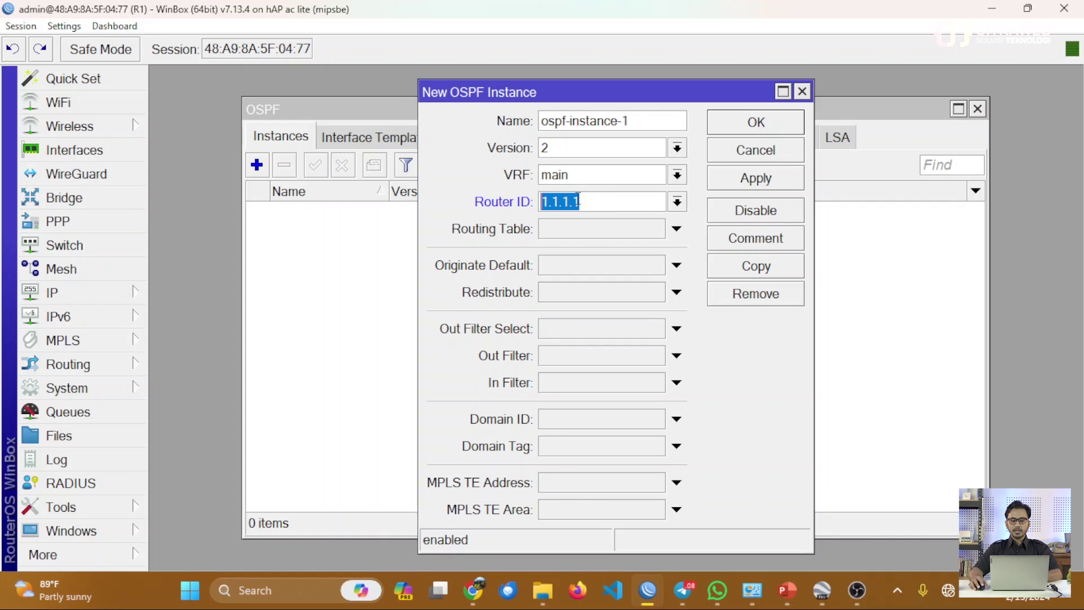
pyautogui.click(748, 179)
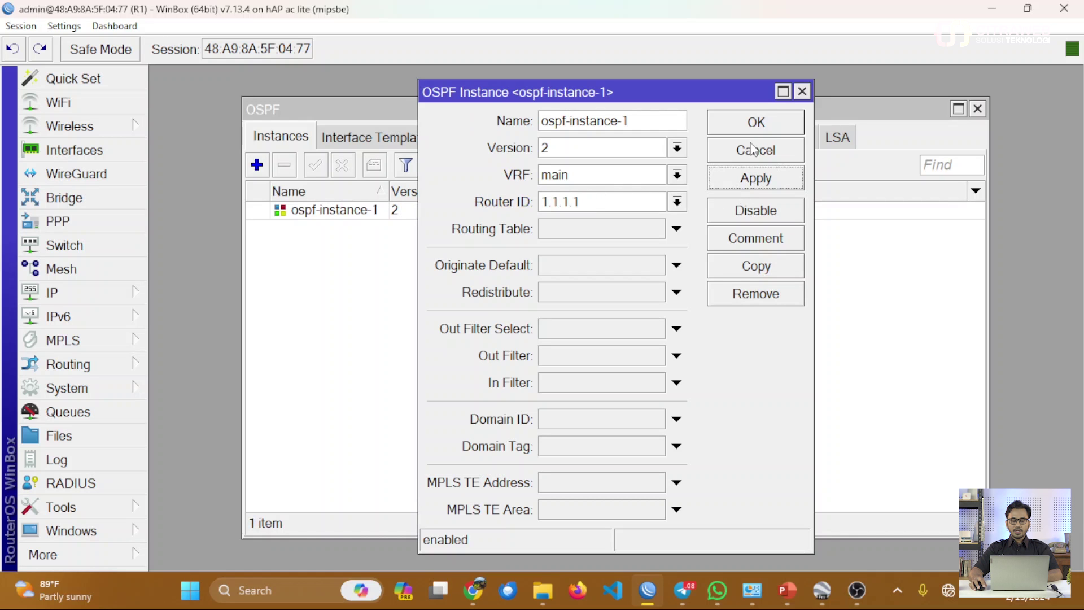
pyautogui.click(754, 127)
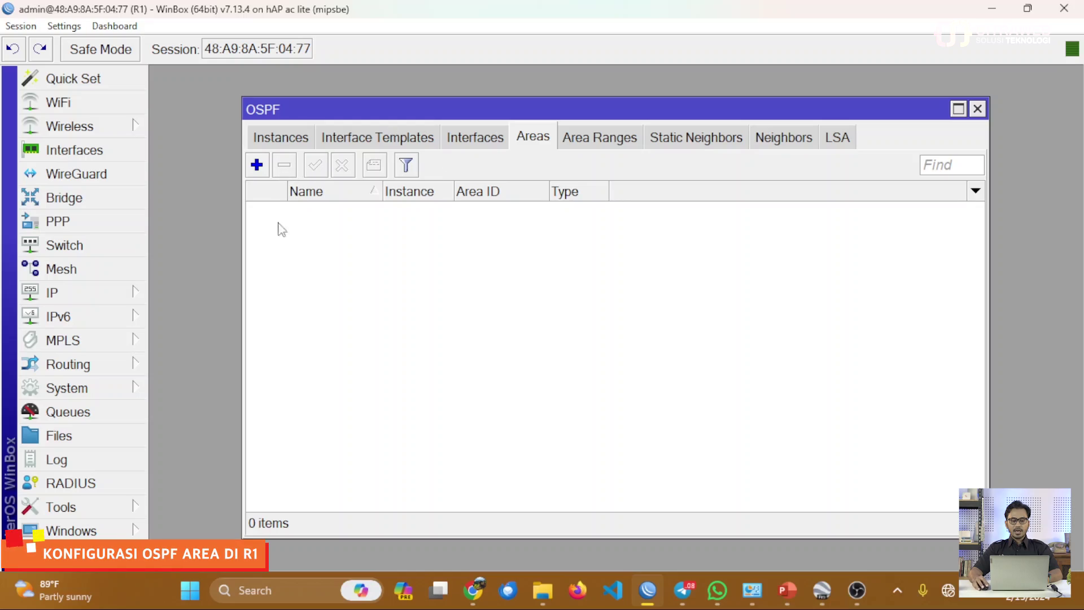
# - Start a new OSPF area on R1 and name it backbone
pyautogui.click(257, 166)
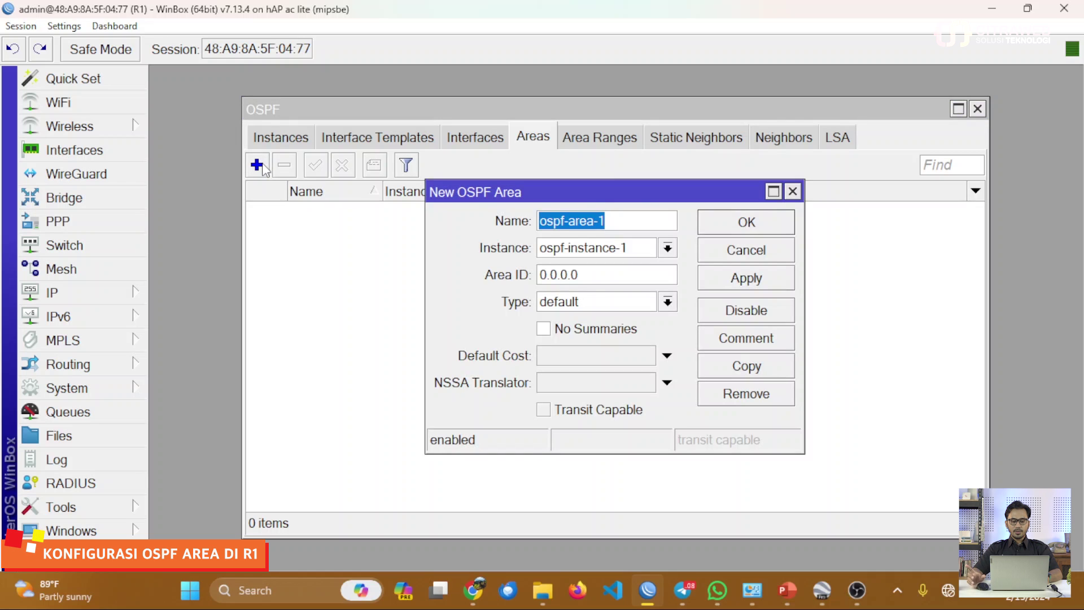
pyautogui.click(547, 213)
pyautogui.hotkey('shift', 'End')
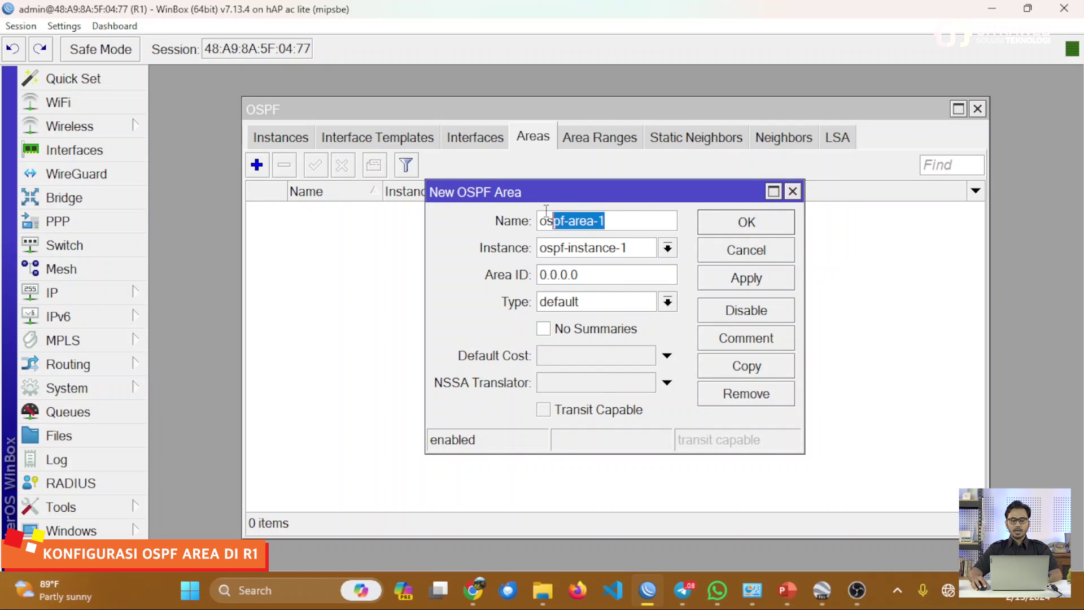
pyautogui.moveTo(547, 214); pyautogui.dragTo(536, 213)
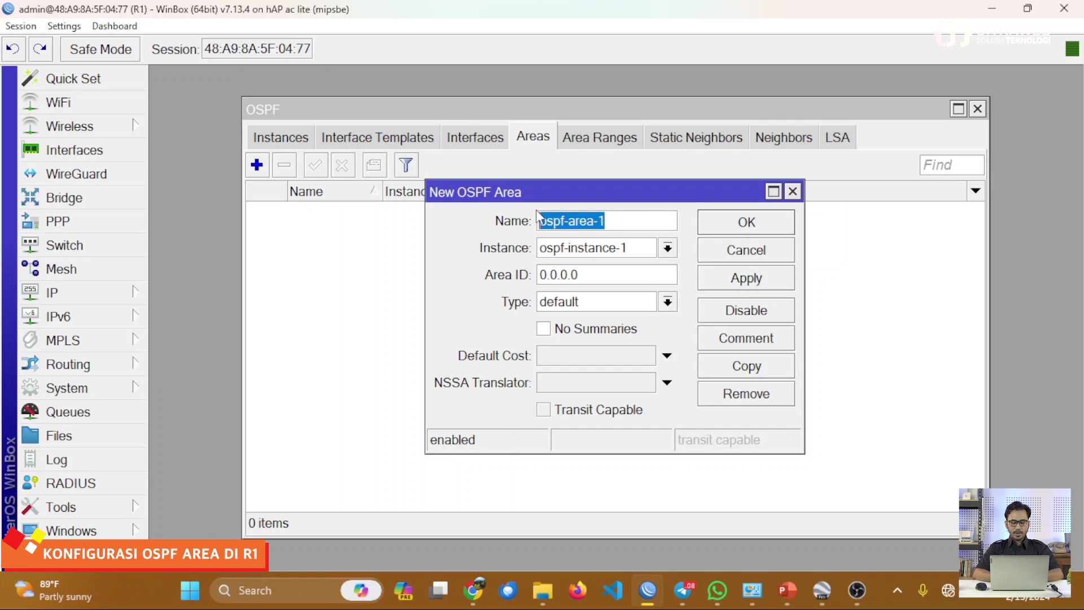
pyautogui.write('backbone')
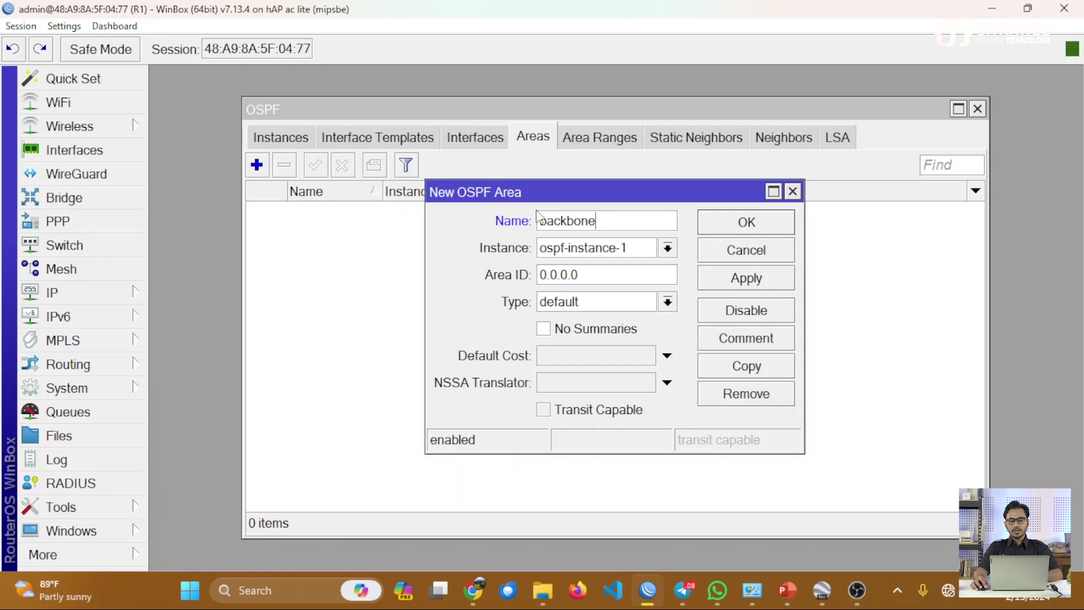
pyautogui.moveTo(597, 221); pyautogui.dragTo(533, 224)
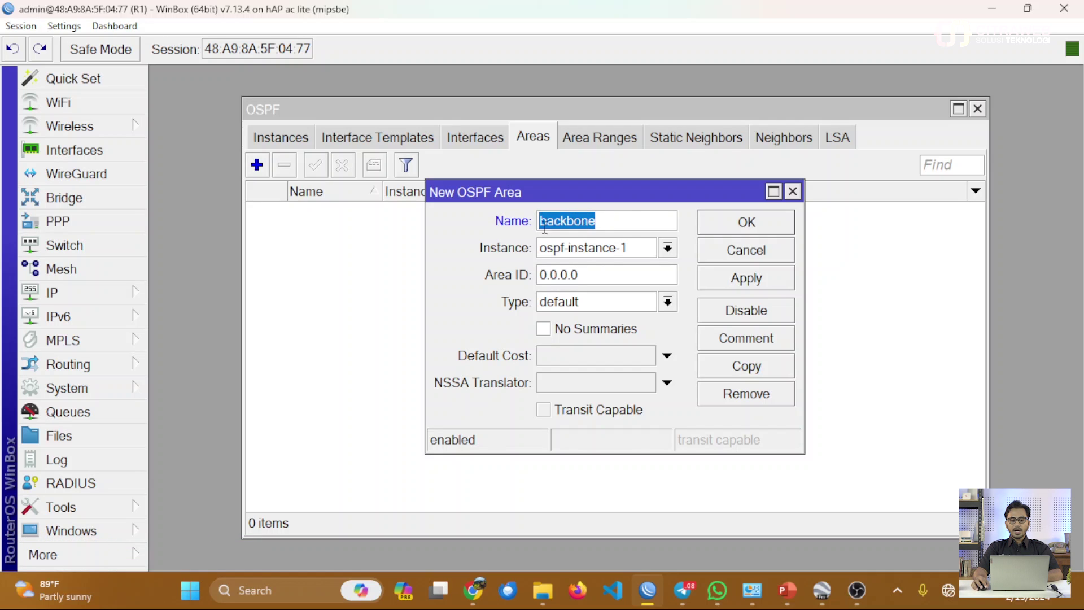
# - Save the backbone area with instance ospf-instance-1, area ID 0.0.0.0 and type default
pyautogui.click(610, 251)
pyautogui.click(611, 254)
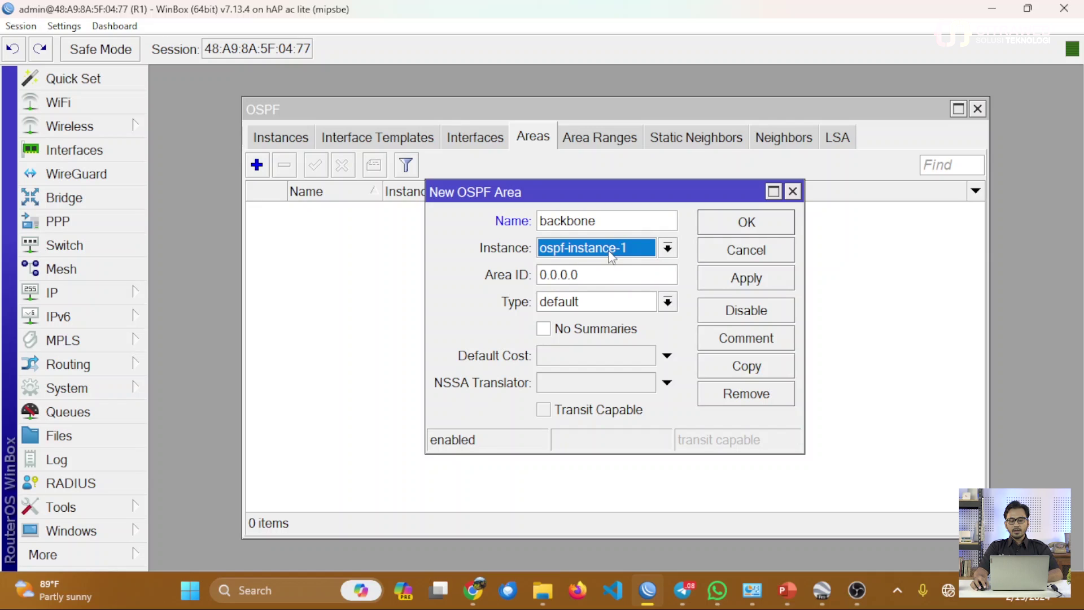
pyautogui.click(621, 303)
pyautogui.click(622, 305)
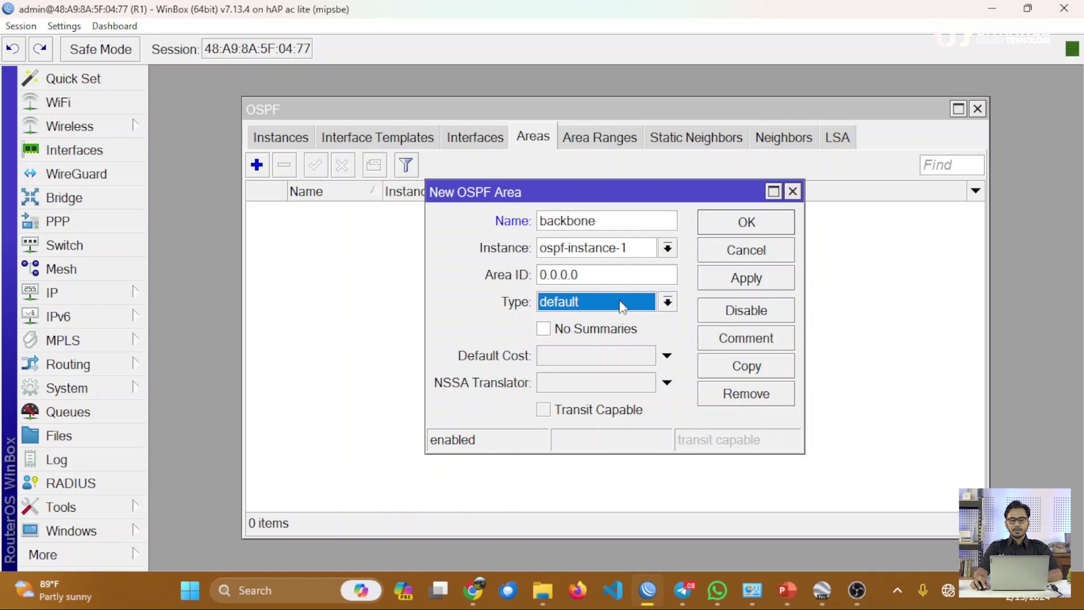
pyautogui.click(623, 306)
pyautogui.click(622, 305)
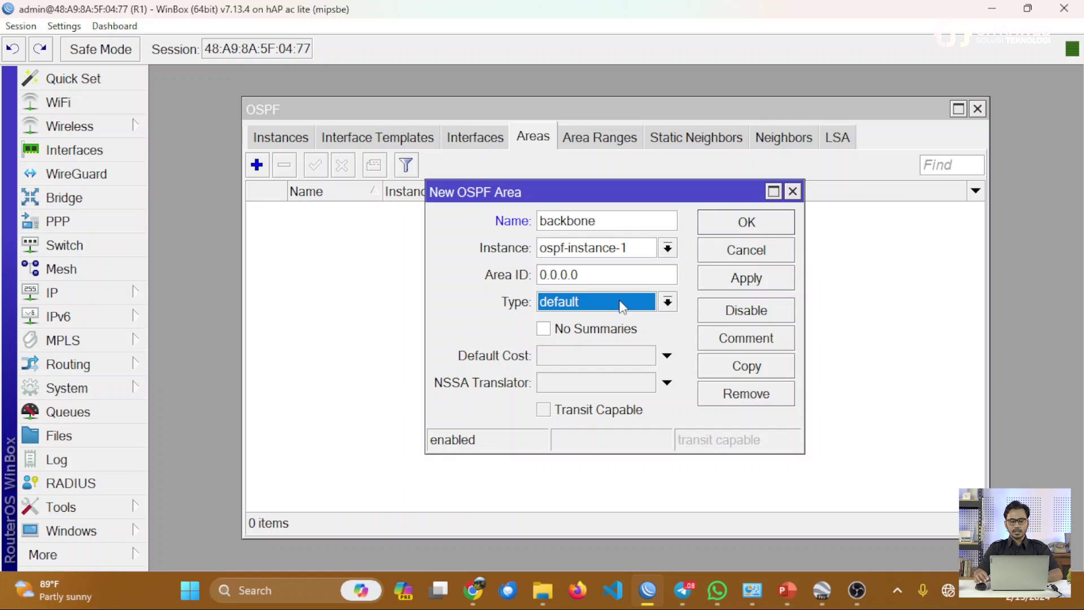
pyautogui.click(725, 285)
pyautogui.click(744, 223)
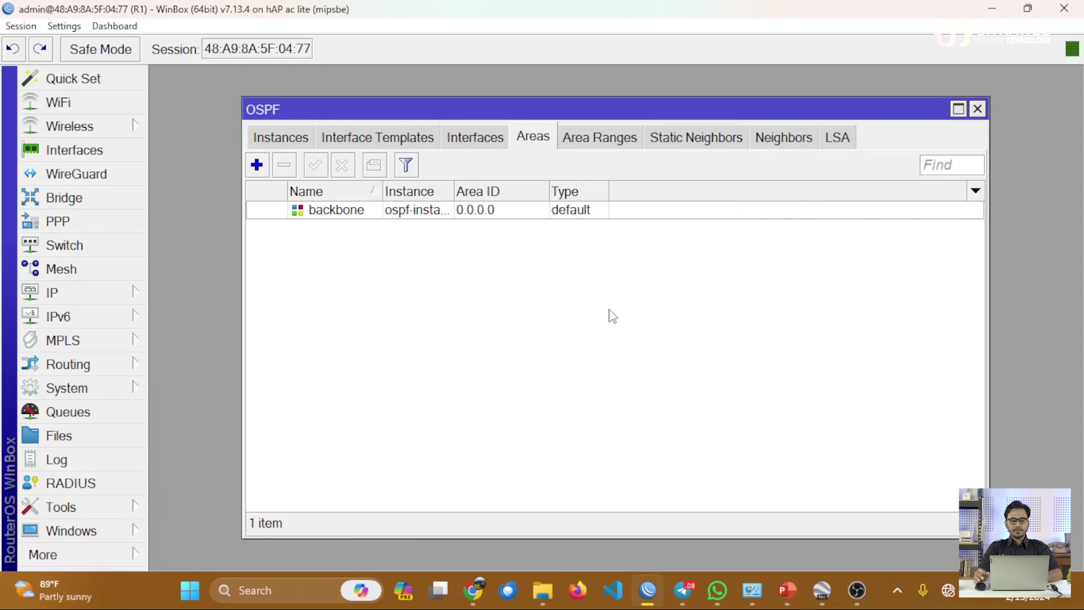
# - Start a new OSPF interface template in area backbone with a networks entry and interface ether1
pyautogui.click(404, 138)
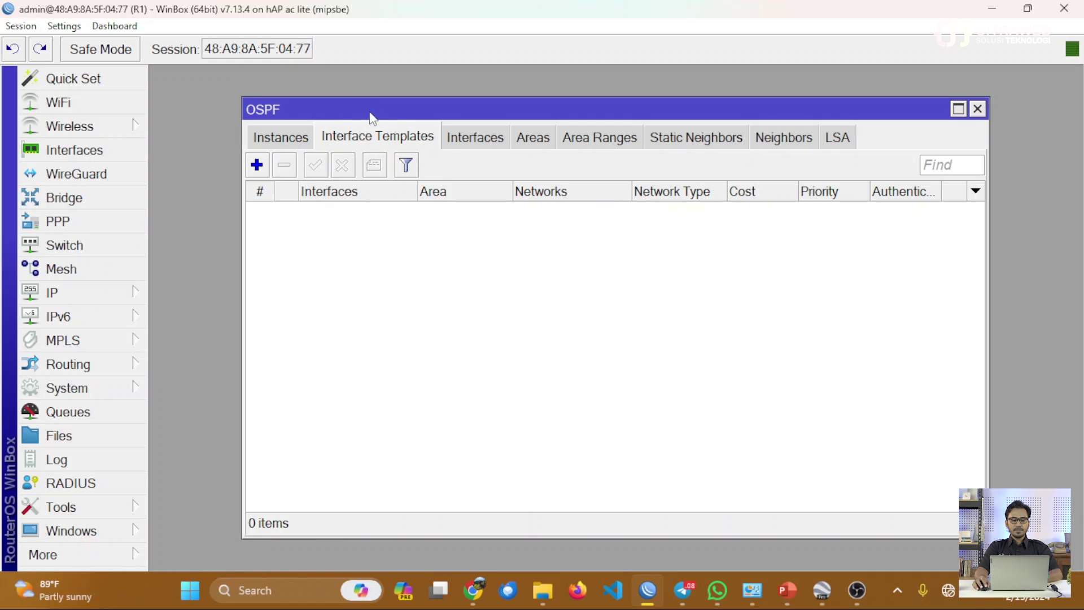
pyautogui.click(257, 165)
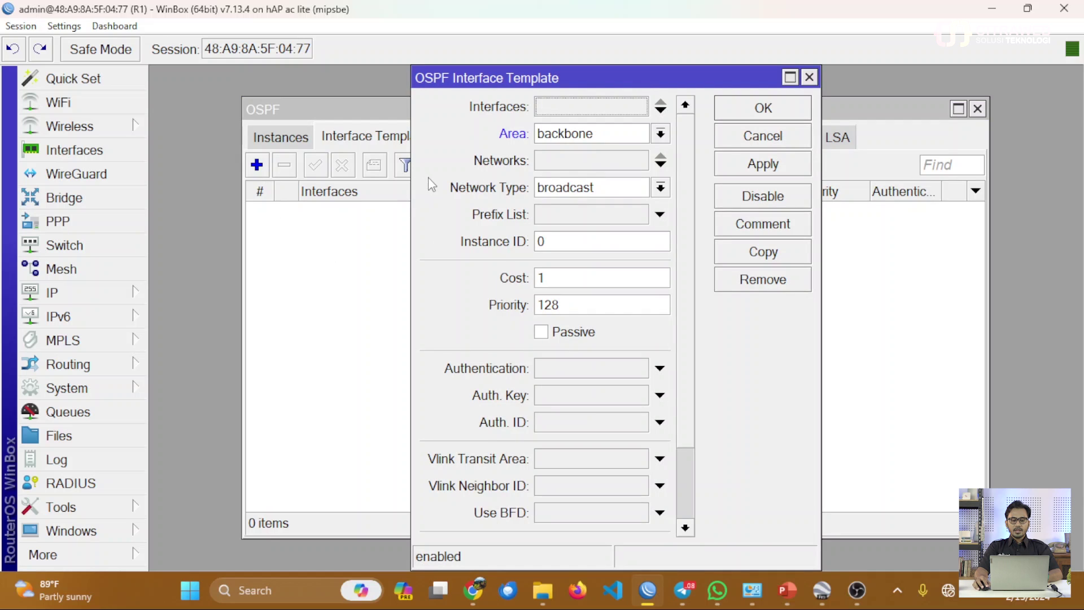
pyautogui.click(631, 164)
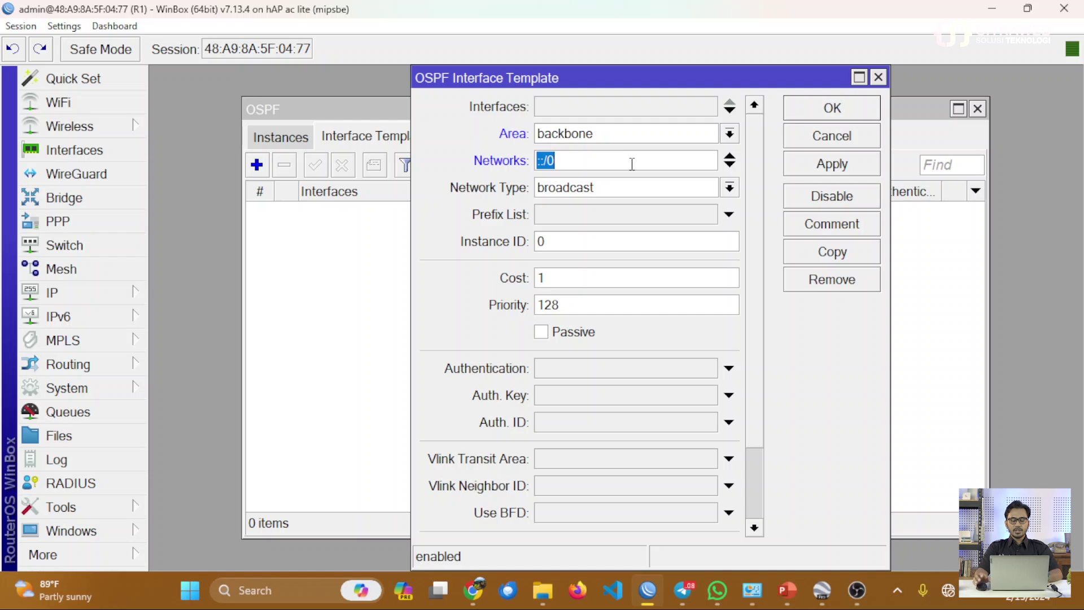
pyautogui.click(638, 111)
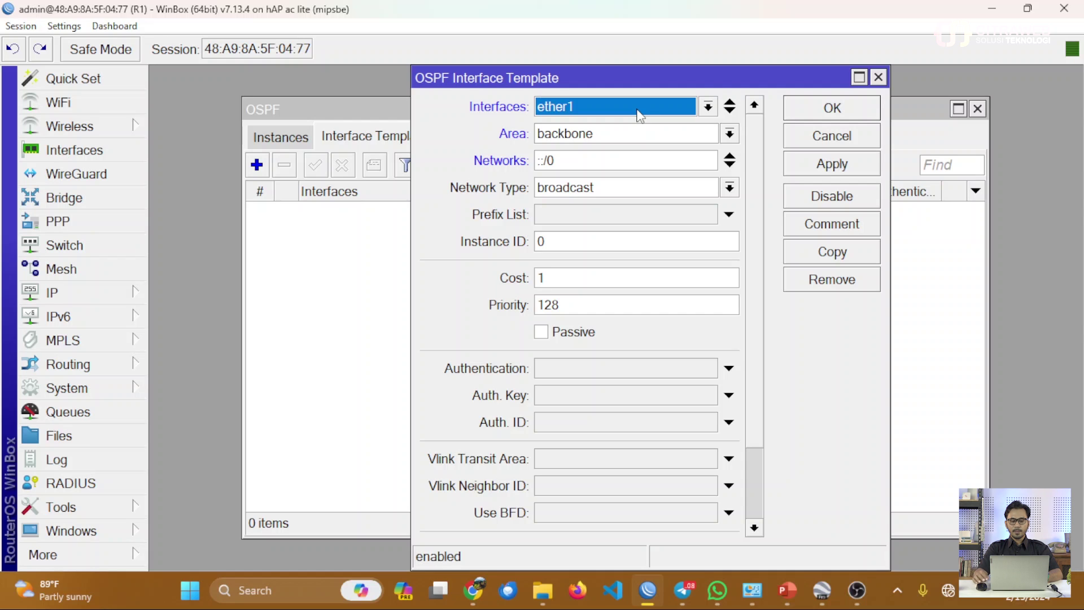
pyautogui.click(638, 111)
pyautogui.click(639, 113)
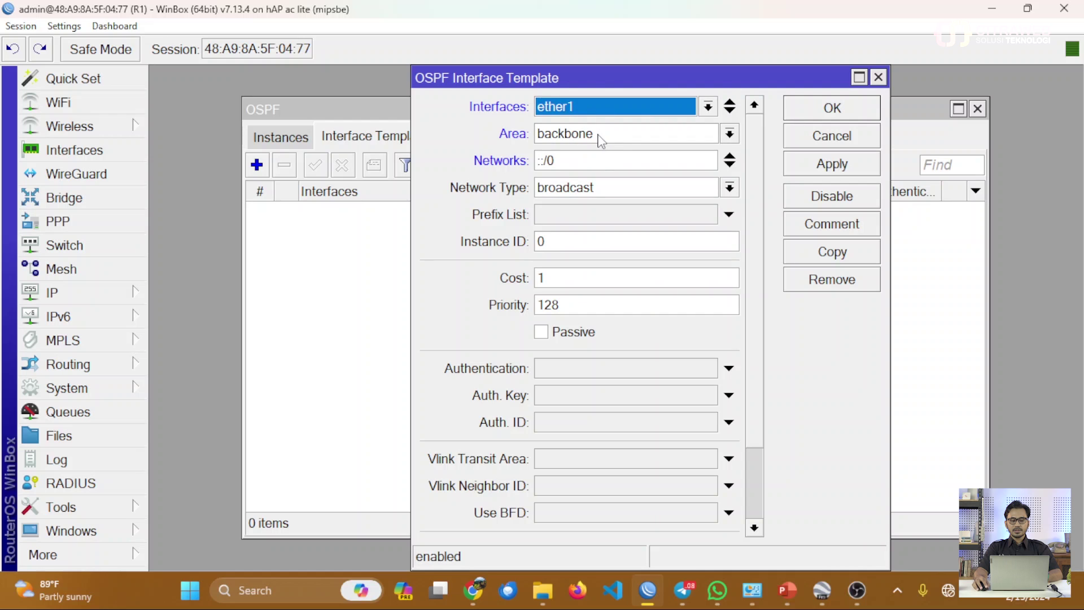
# - Using R1's IP address list as reference, set the ether1 template's network to 10.0.0.0/24 and save it
pyautogui.click(599, 161)
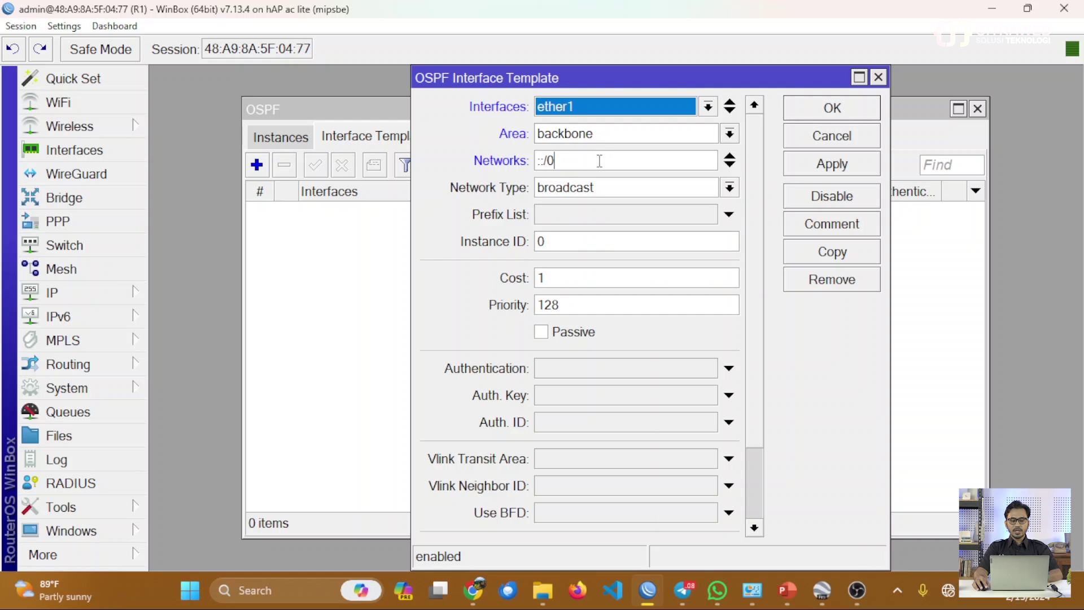
pyautogui.click(93, 299)
pyautogui.click(191, 38)
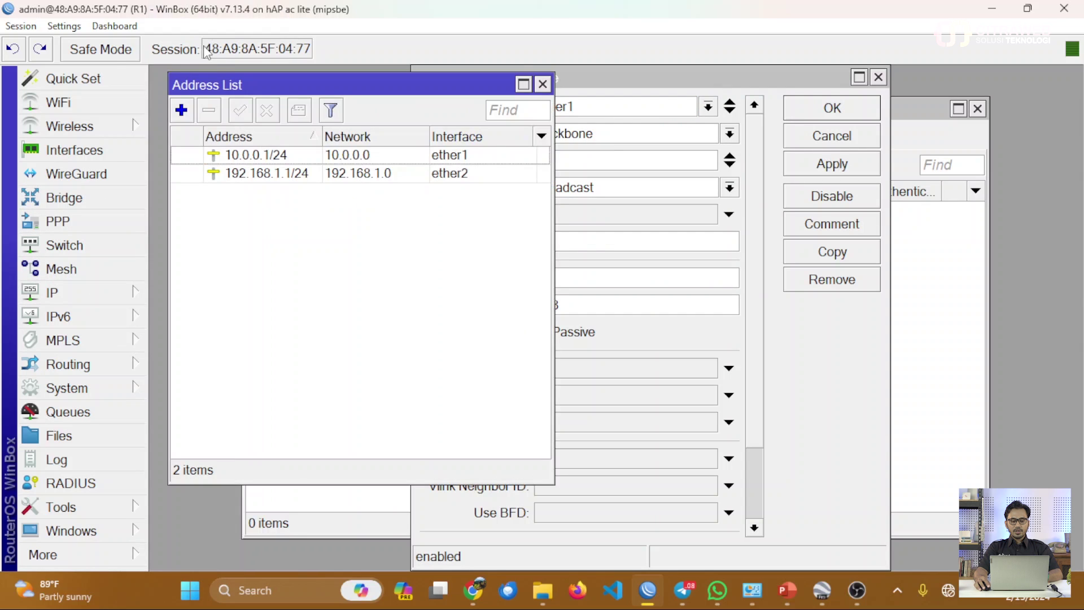
pyautogui.click(314, 156)
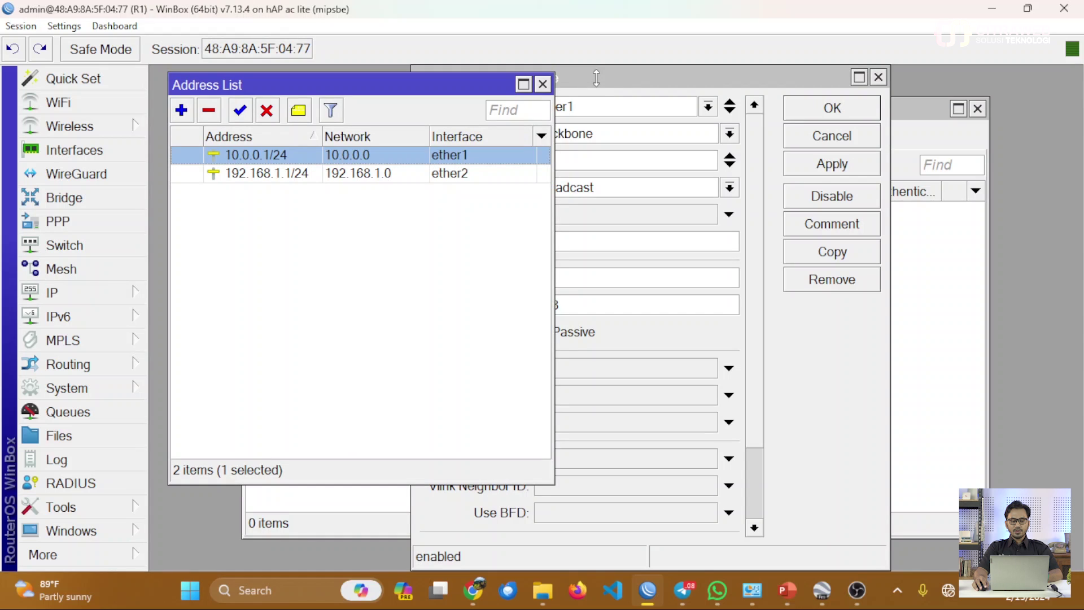
pyautogui.moveTo(596, 83); pyautogui.dragTo(643, 91)
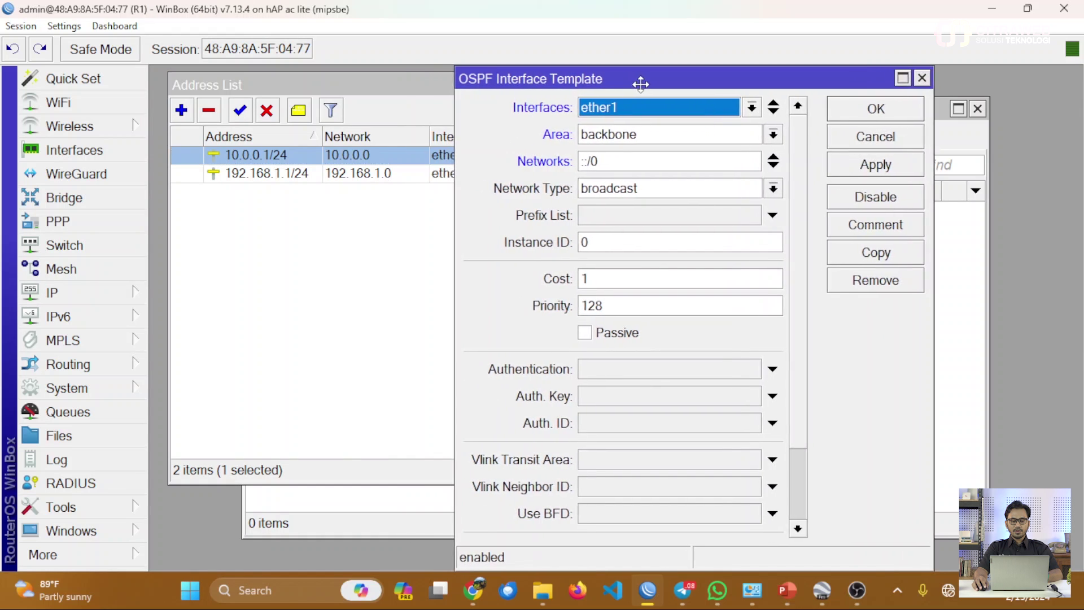
pyautogui.doubleClick(633, 165)
pyautogui.write('10.0.0.0/24')
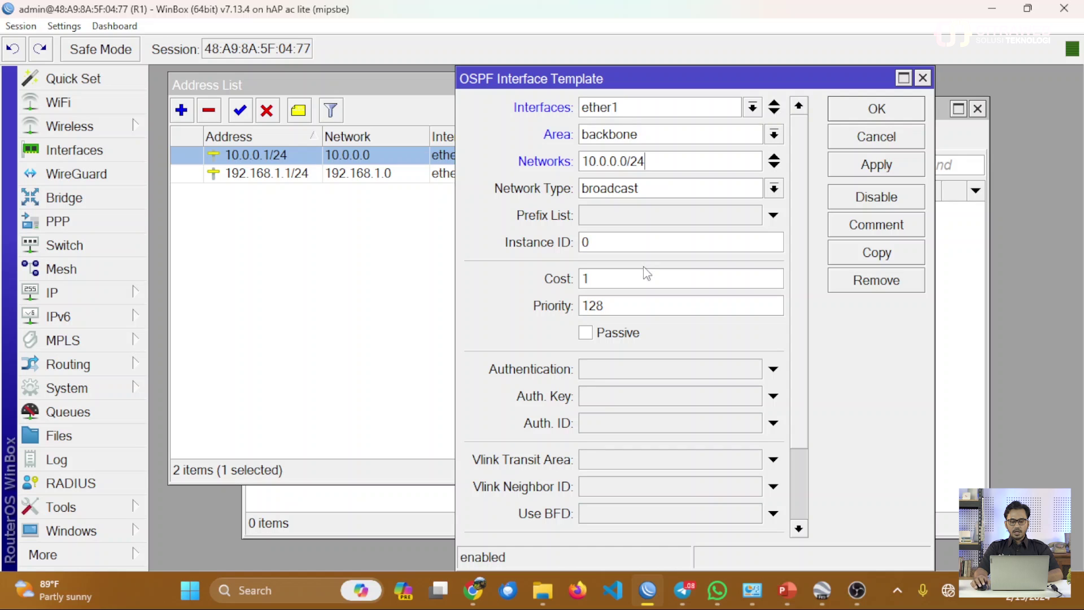
pyautogui.click(875, 165)
pyautogui.click(875, 117)
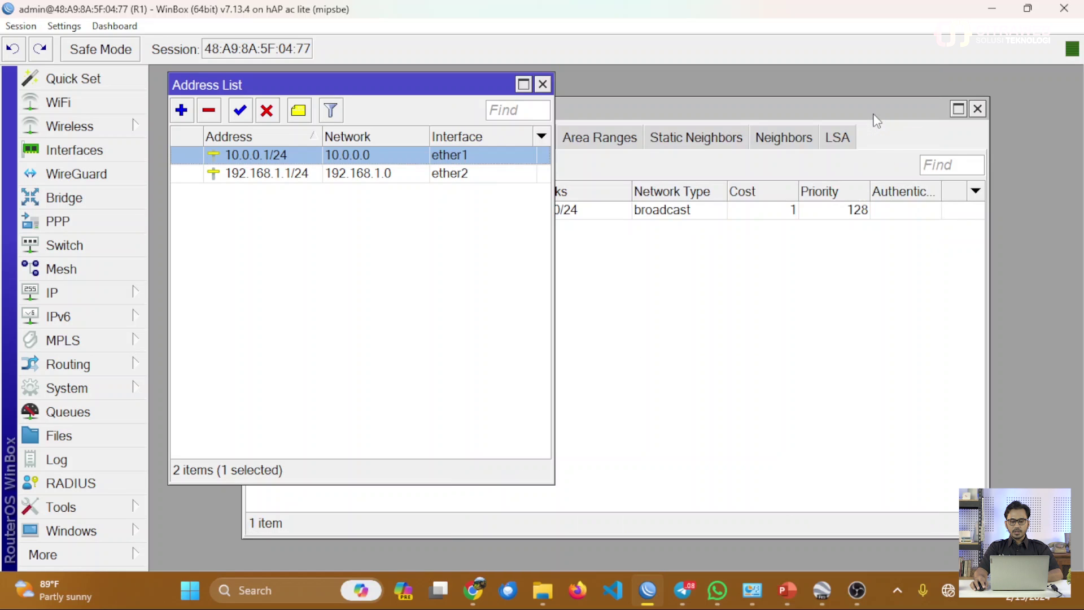
# - Start another OSPF interface template on R1 for interface ether2 in area backbone, keeping the address list in view
pyautogui.click(750, 295)
pyautogui.moveTo(371, 108); pyautogui.dragTo(632, 83)
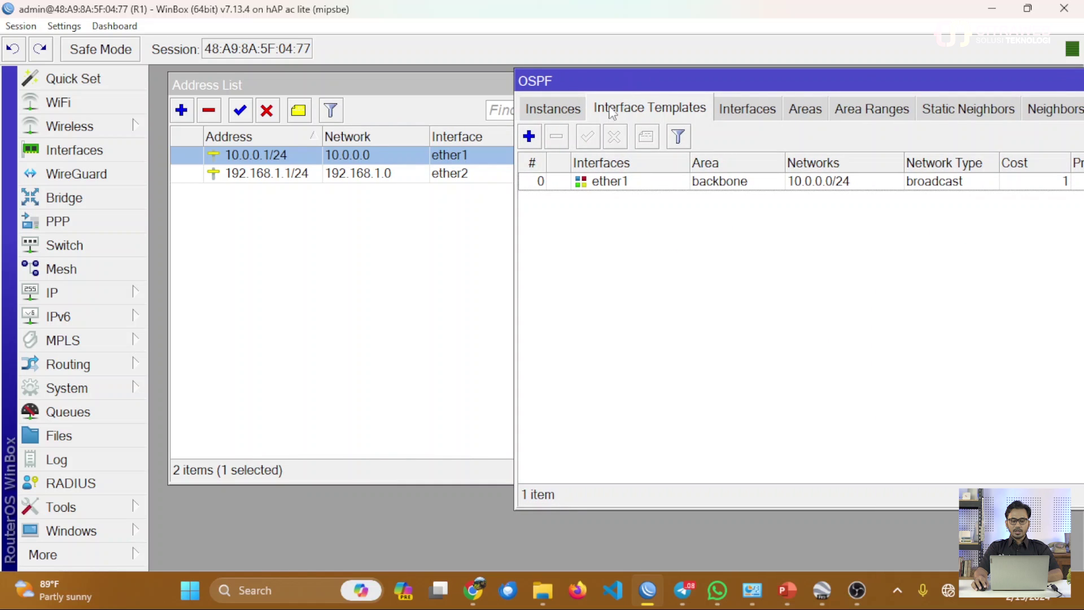
pyautogui.click(529, 138)
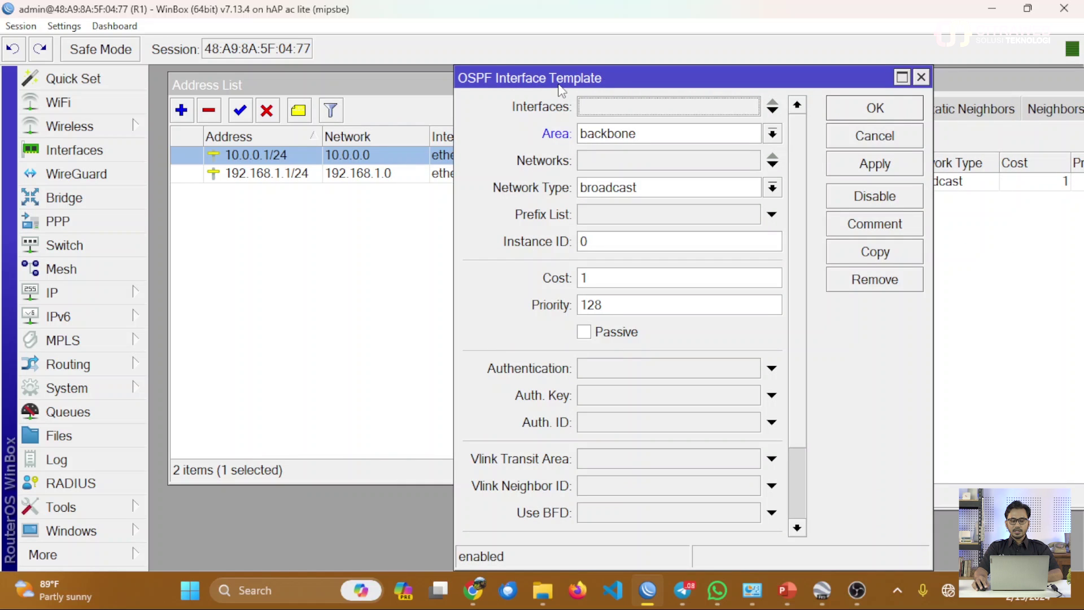
pyautogui.moveTo(558, 80); pyautogui.dragTo(666, 83)
pyautogui.click(732, 107)
pyautogui.click(733, 121)
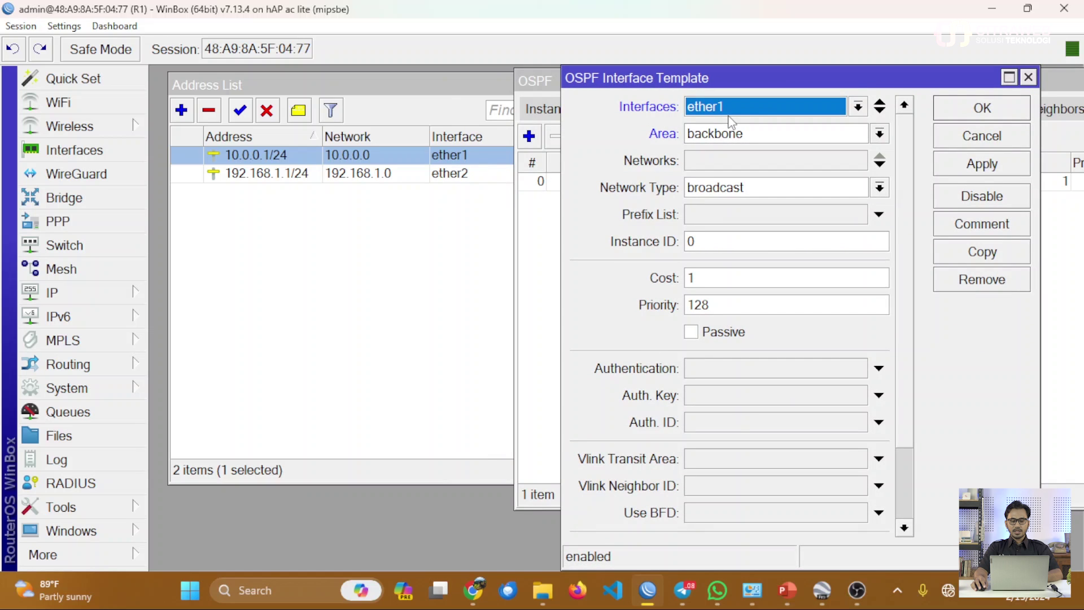
pyautogui.click(734, 116)
pyautogui.click(734, 170)
pyautogui.click(736, 138)
pyautogui.click(736, 138)
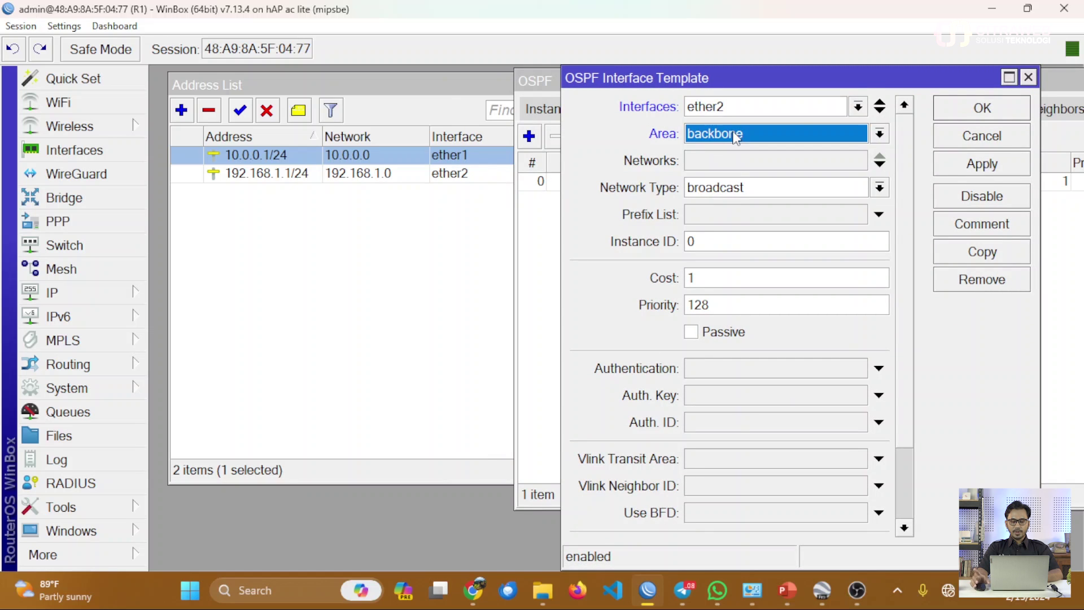
# - Set the ether2 template's network to 192.168.1.0/24 and save the template on R1
pyautogui.click(732, 159)
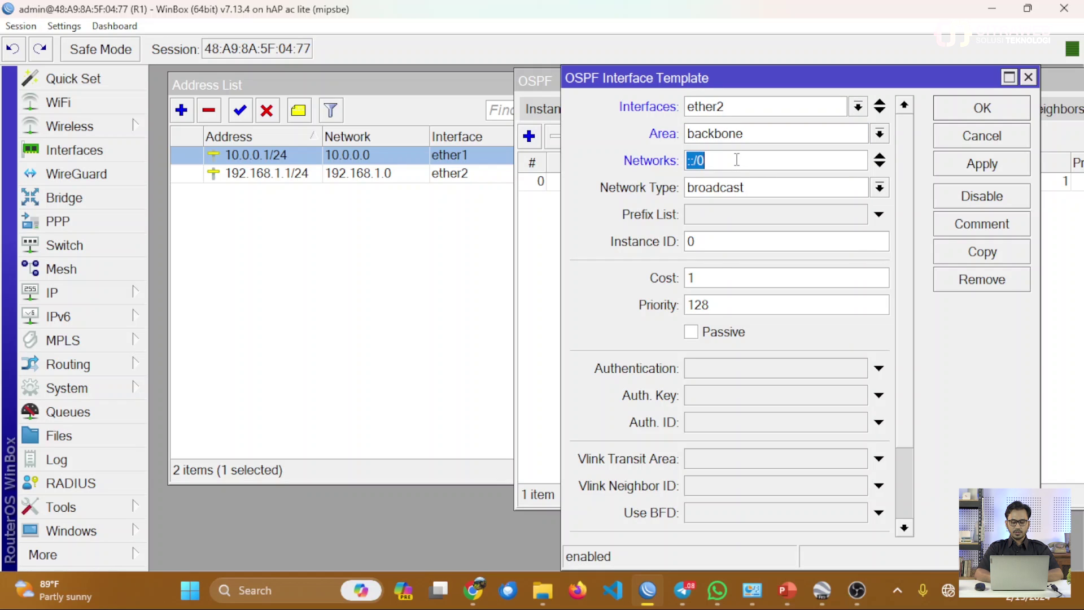
pyautogui.write('192.168')
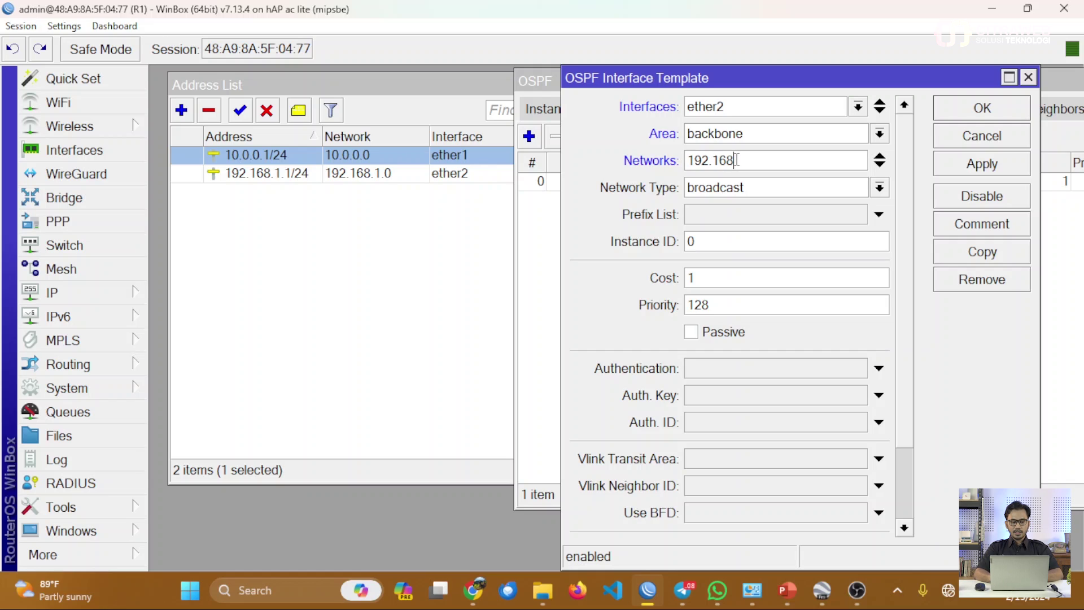
pyautogui.write('.1.0/24')
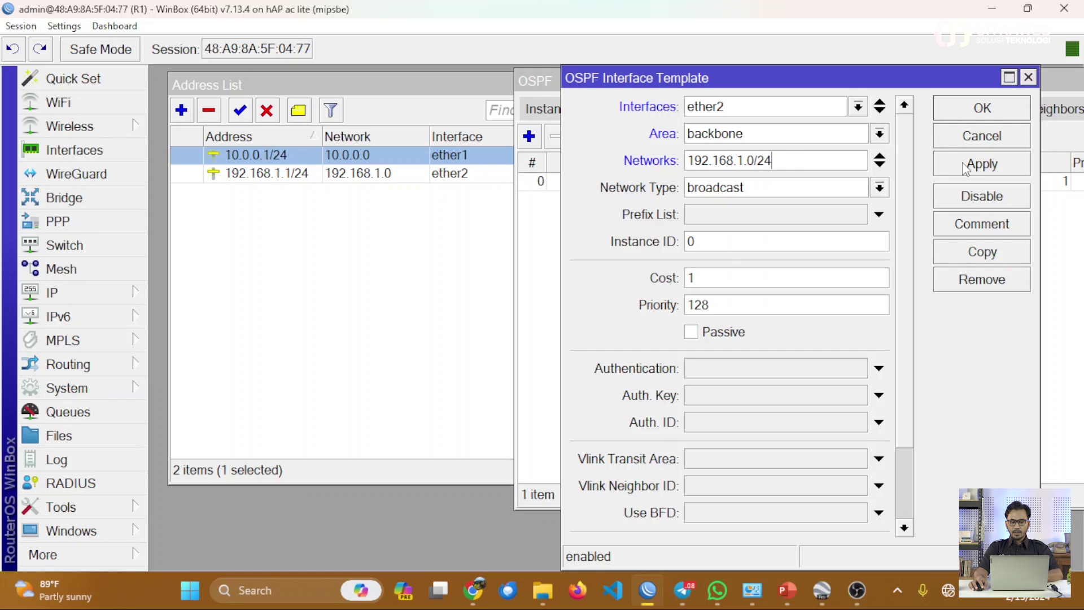
pyautogui.click(965, 165)
pyautogui.click(982, 108)
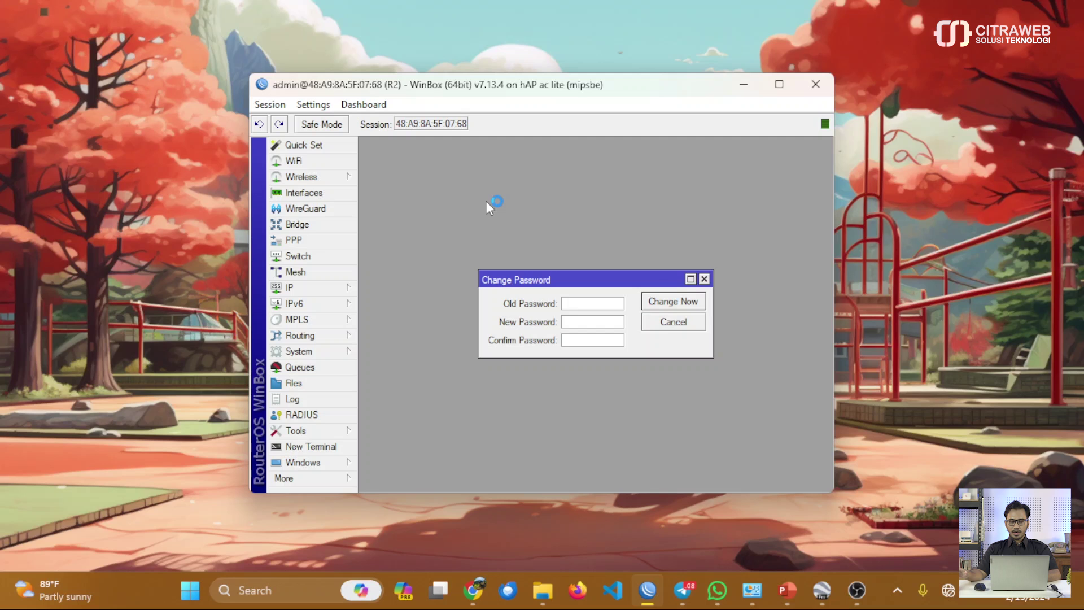
# - In the R2 session, skip the password change and enlarge the display with a maximized window and two zoom-in levels
pyautogui.click(704, 279)
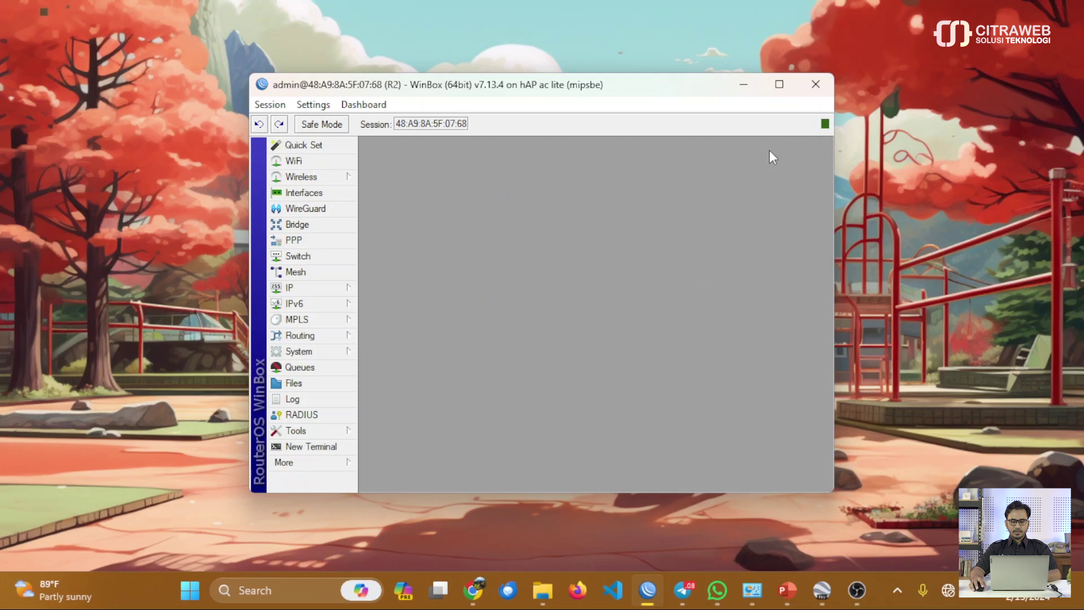
pyautogui.click(779, 84)
pyautogui.click(64, 26)
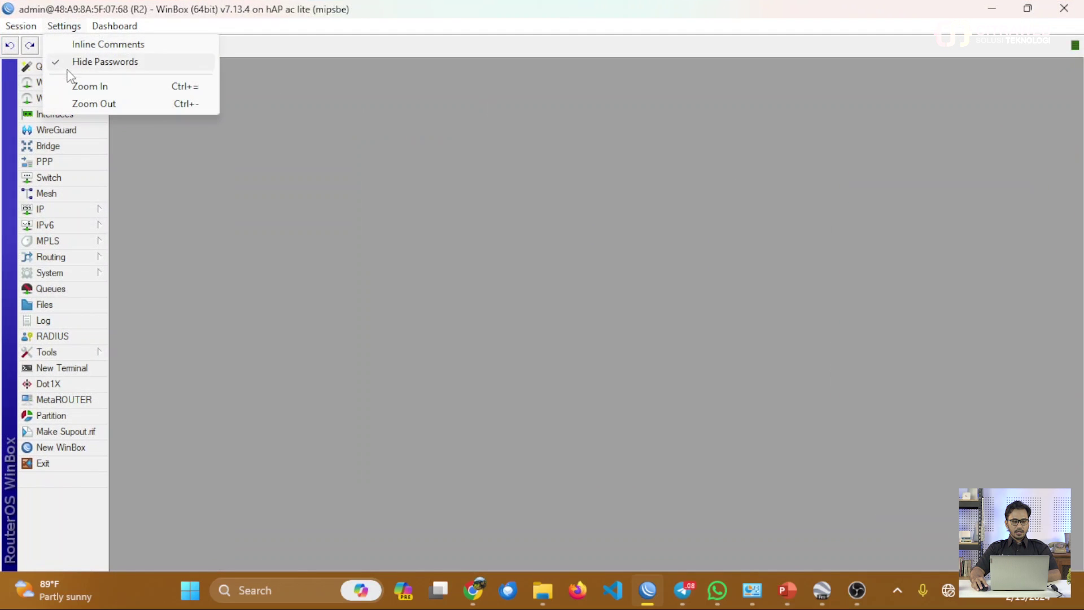
pyautogui.click(90, 86)
pyautogui.click(65, 26)
pyautogui.click(95, 86)
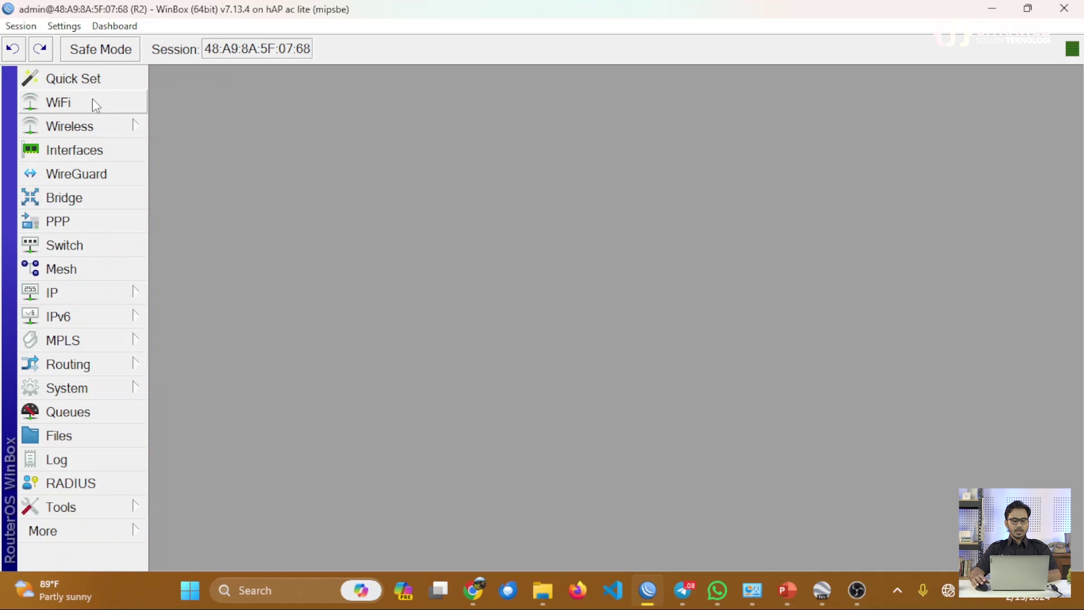
# - Create OSPF instance ospf-instance-1 on R2 with version 2, VRF main and router ID 2.2.2.2
pyautogui.click(104, 363)
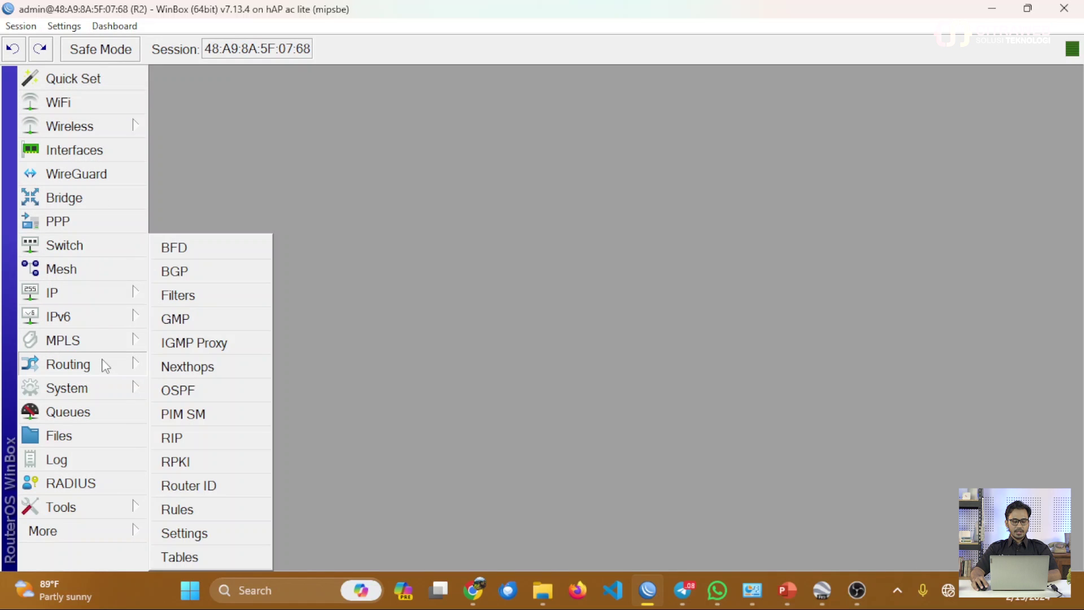
pyautogui.click(181, 389)
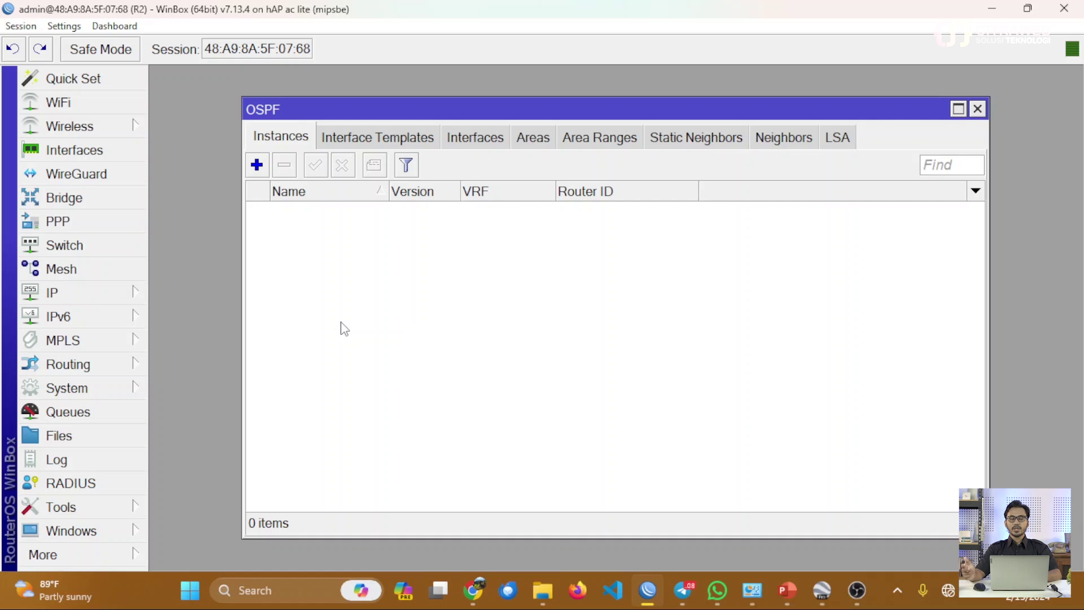
pyautogui.click(258, 165)
pyautogui.click(586, 203)
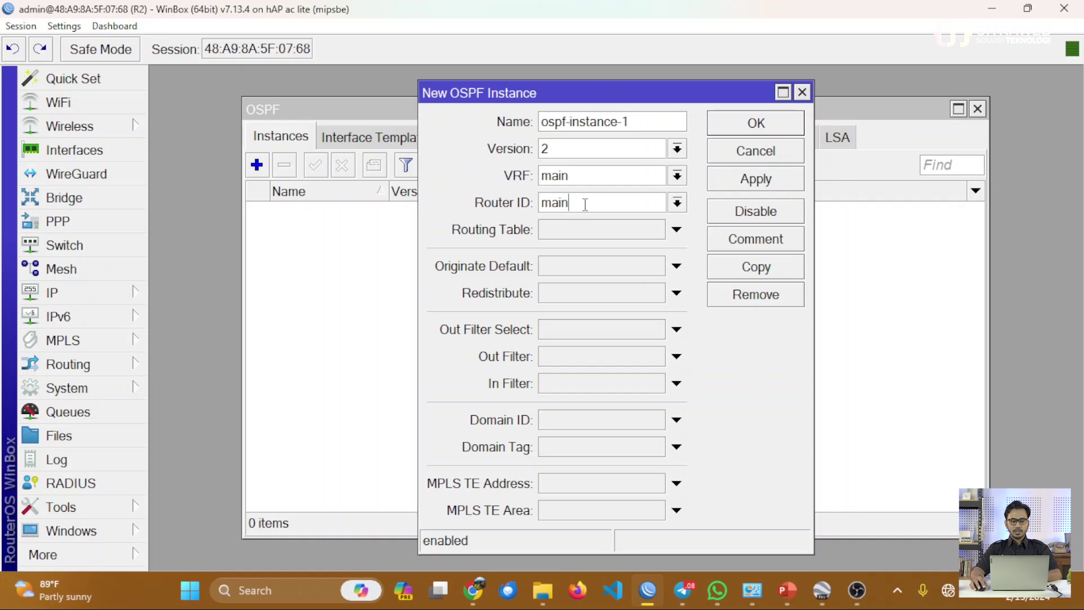
pyautogui.doubleClick(586, 203)
pyautogui.write('2.')
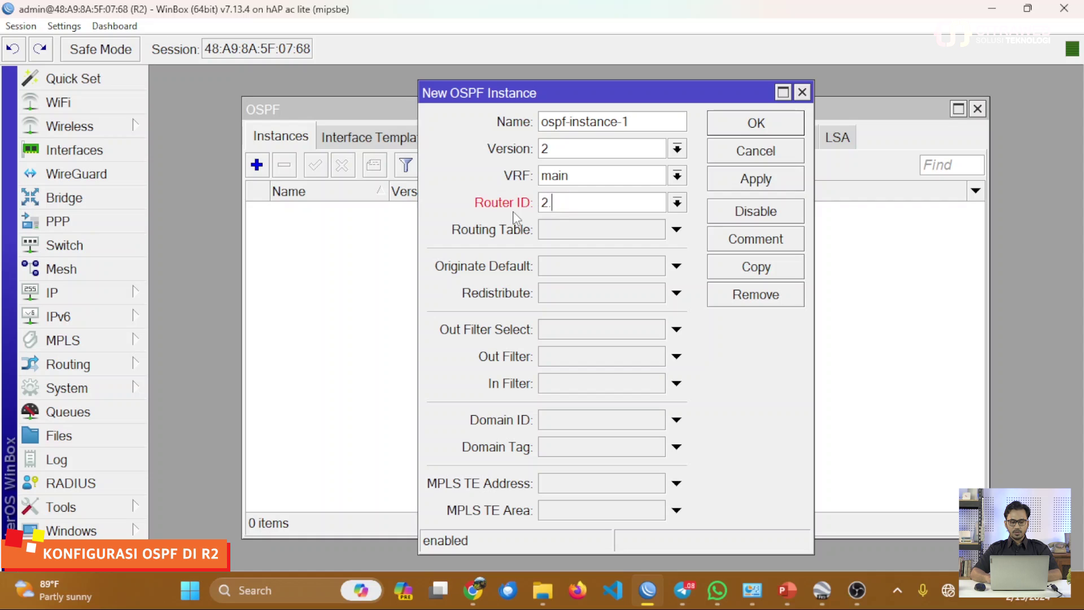
pyautogui.write('2.2.2')
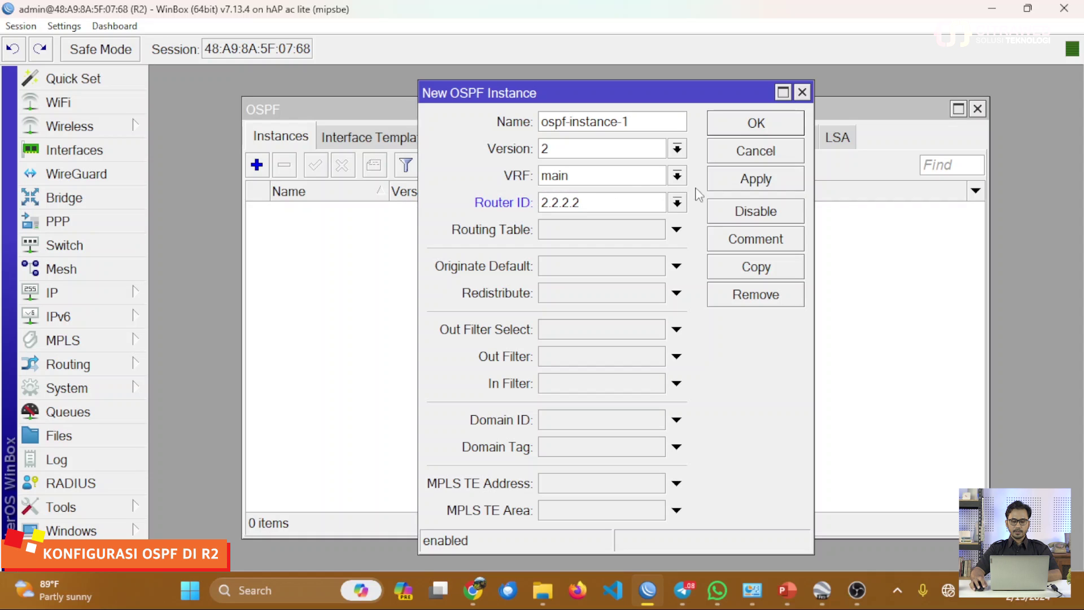
pyautogui.click(748, 180)
pyautogui.click(744, 128)
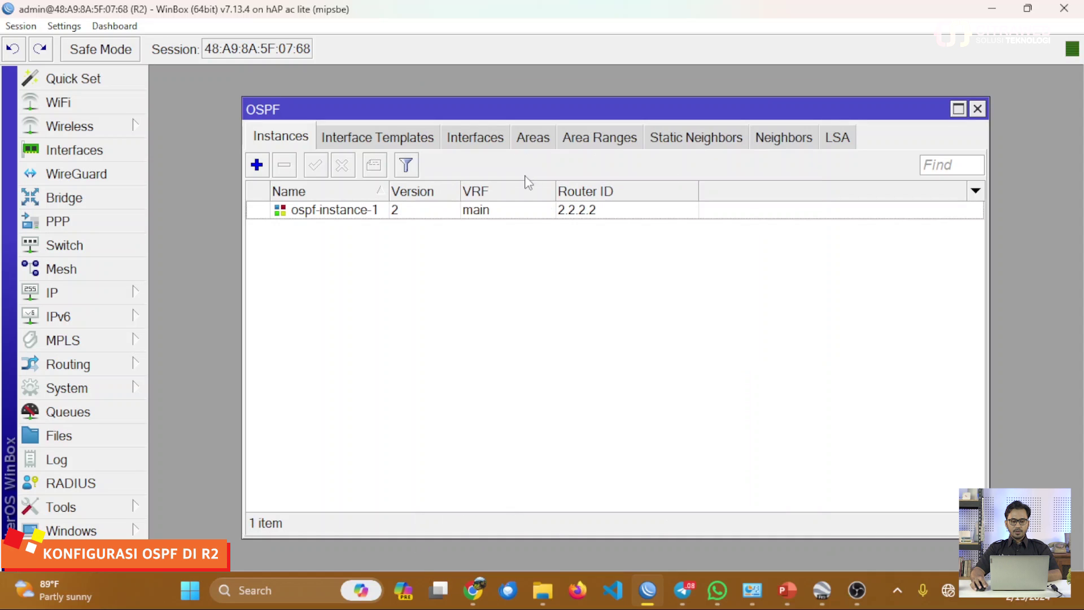
# - Add an OSPF area named backbone on R2 with instance ospf-instance-1, area ID 0.0.0.0 and type default
pyautogui.click(520, 145)
pyautogui.click(257, 164)
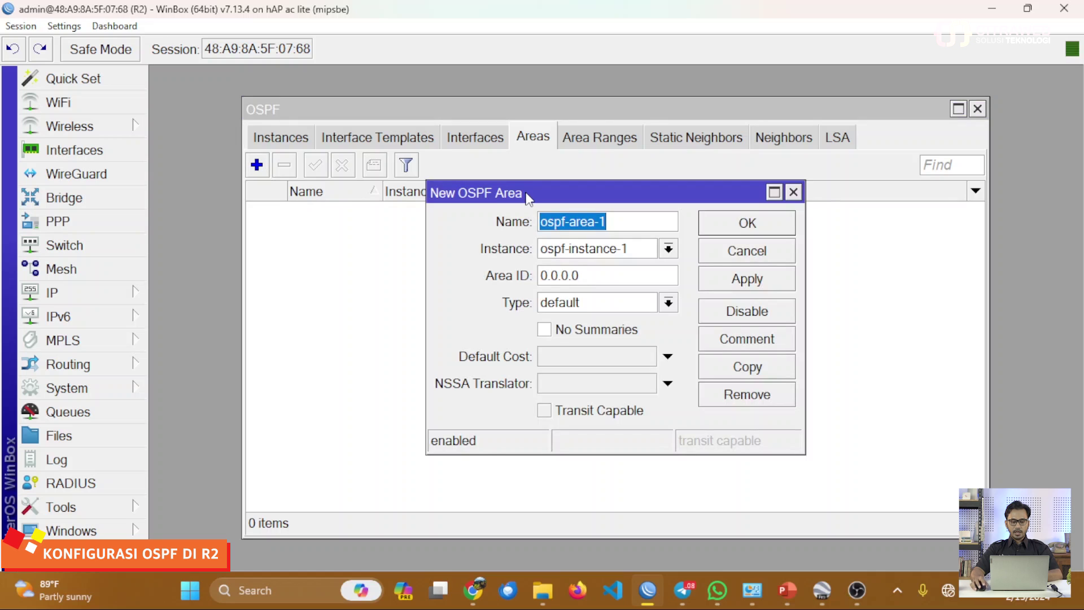
pyautogui.write('backbone')
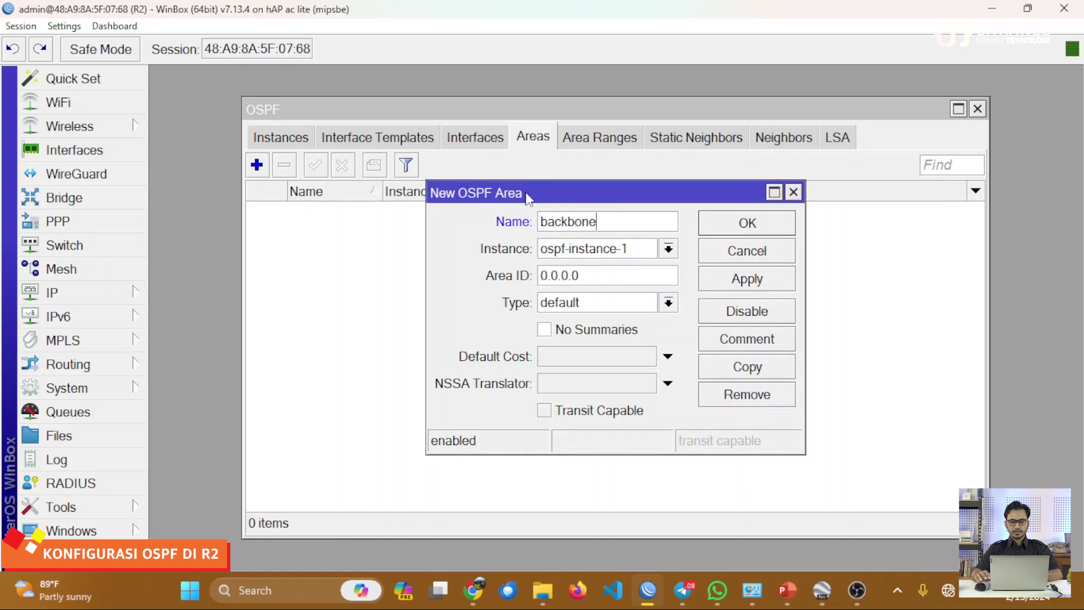
pyautogui.click(770, 287)
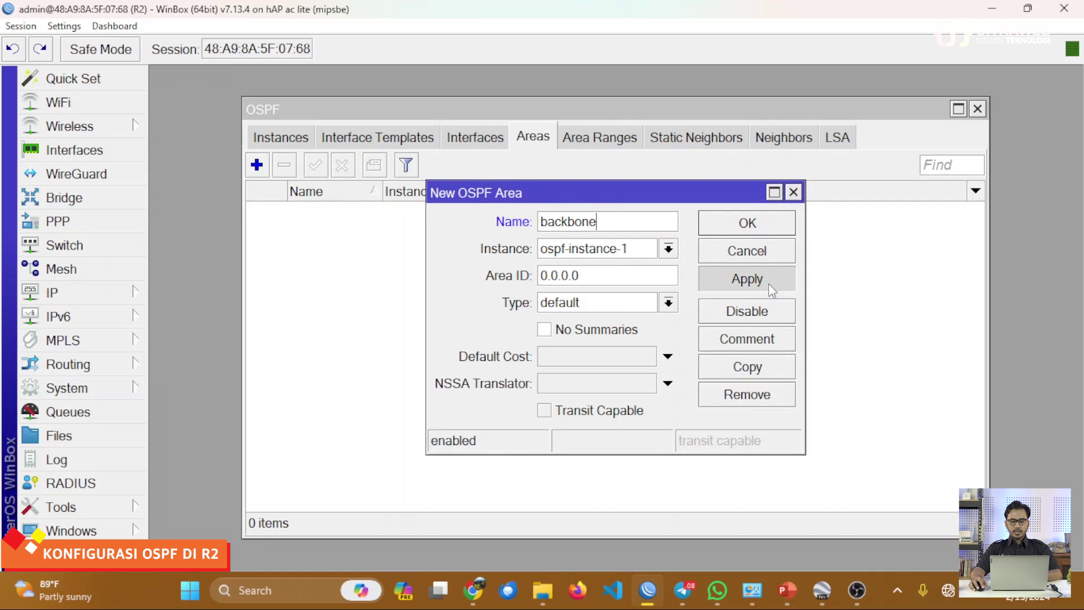
pyautogui.click(768, 227)
# - Show R2's IP address list beside the OSPF interface templates, with its Network and Interface columns narrowed
pyautogui.click(391, 144)
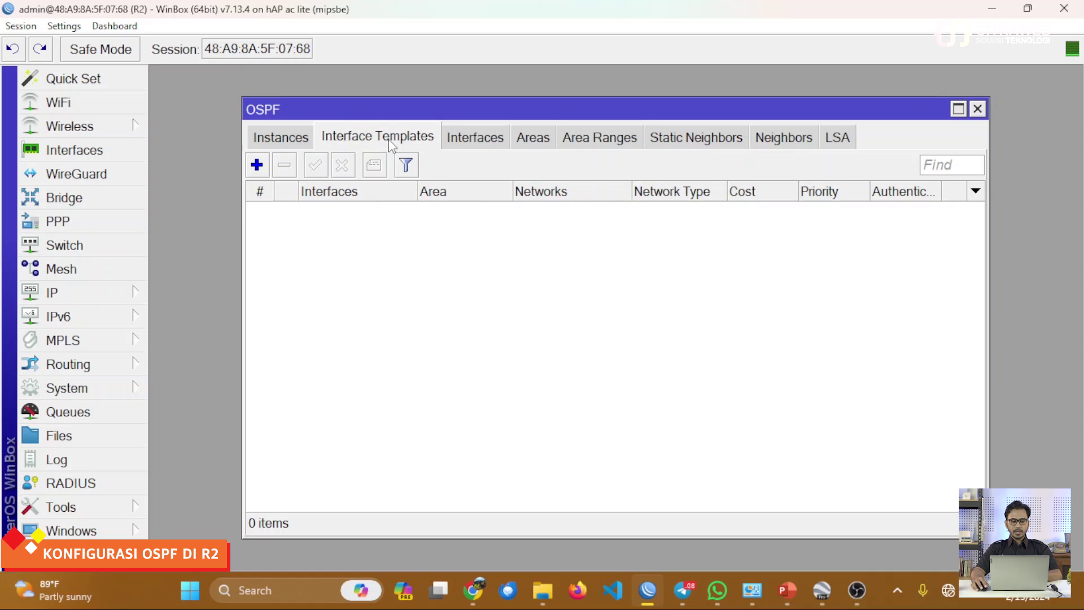
pyautogui.moveTo(380, 111); pyautogui.dragTo(610, 89)
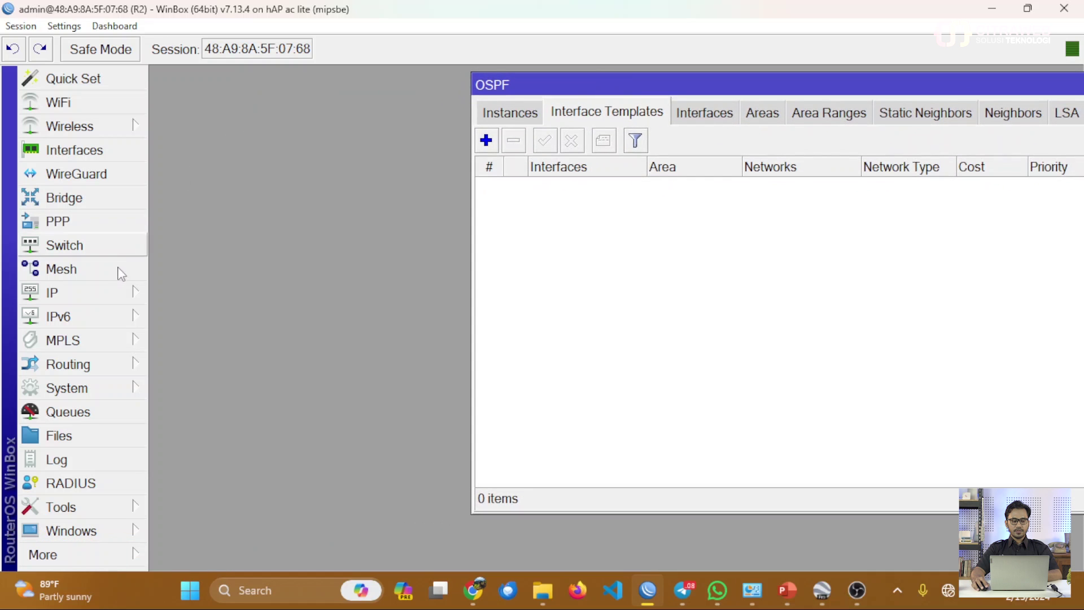
pyautogui.click(114, 292)
pyautogui.click(227, 39)
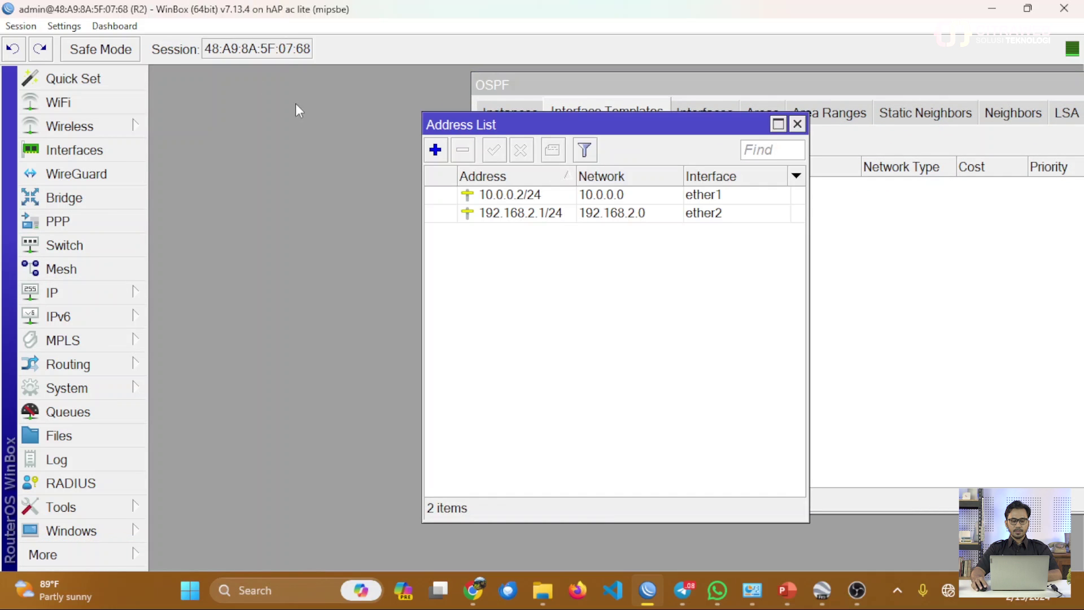
pyautogui.moveTo(499, 121); pyautogui.dragTo(237, 82)
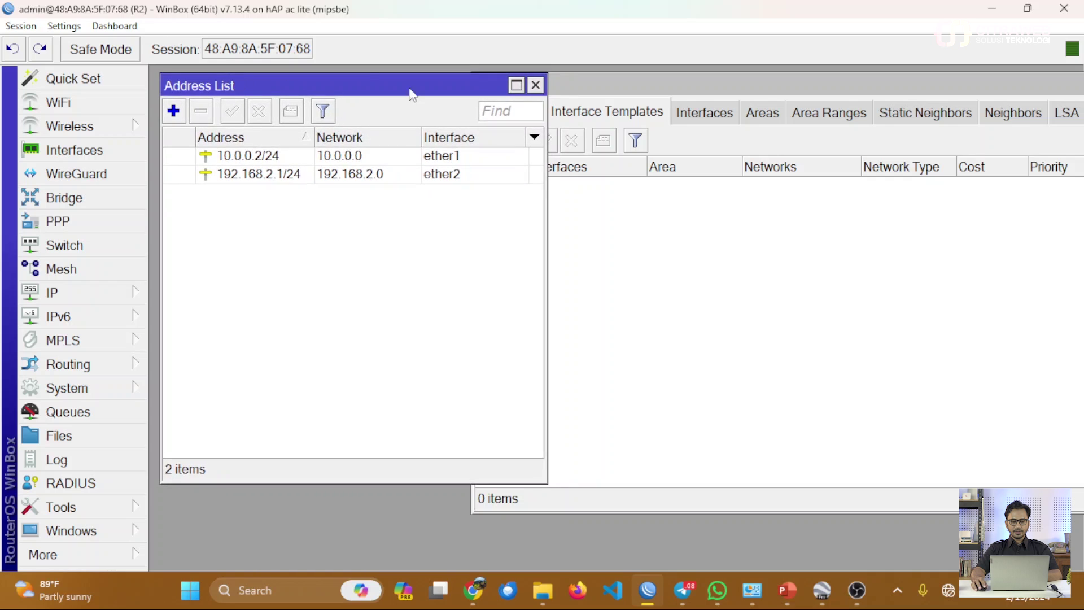
pyautogui.moveTo(422, 137); pyautogui.dragTo(399, 137)
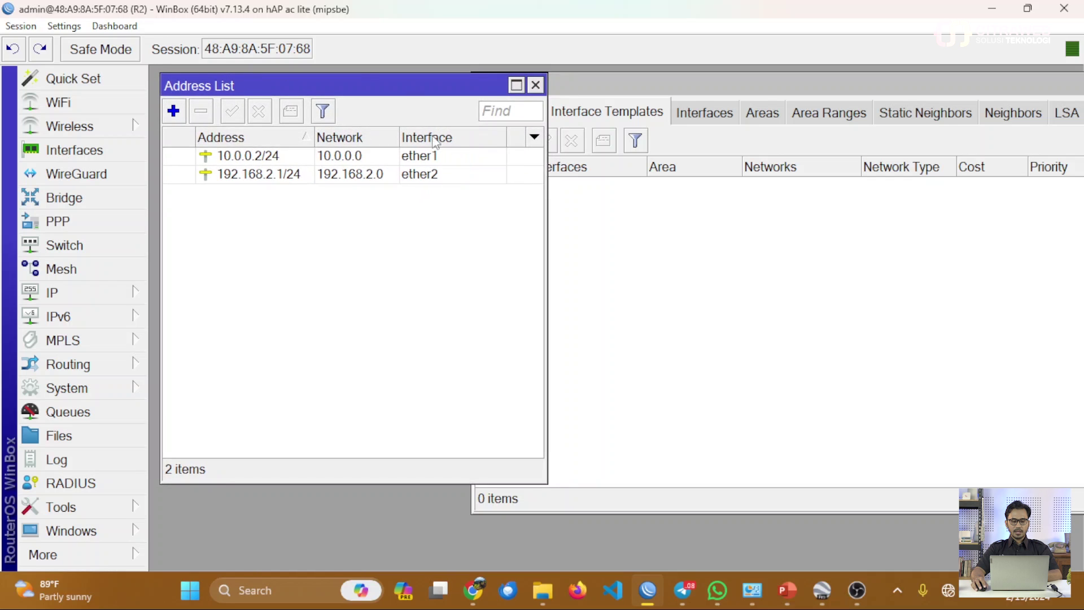
pyautogui.moveTo(505, 138); pyautogui.dragTo(464, 138)
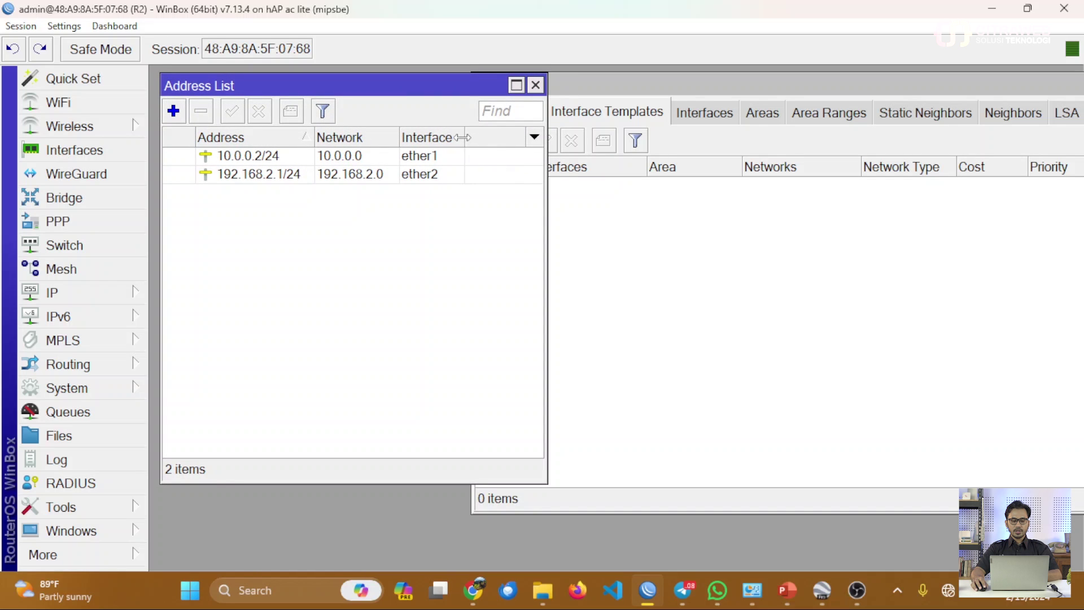
pyautogui.click(576, 232)
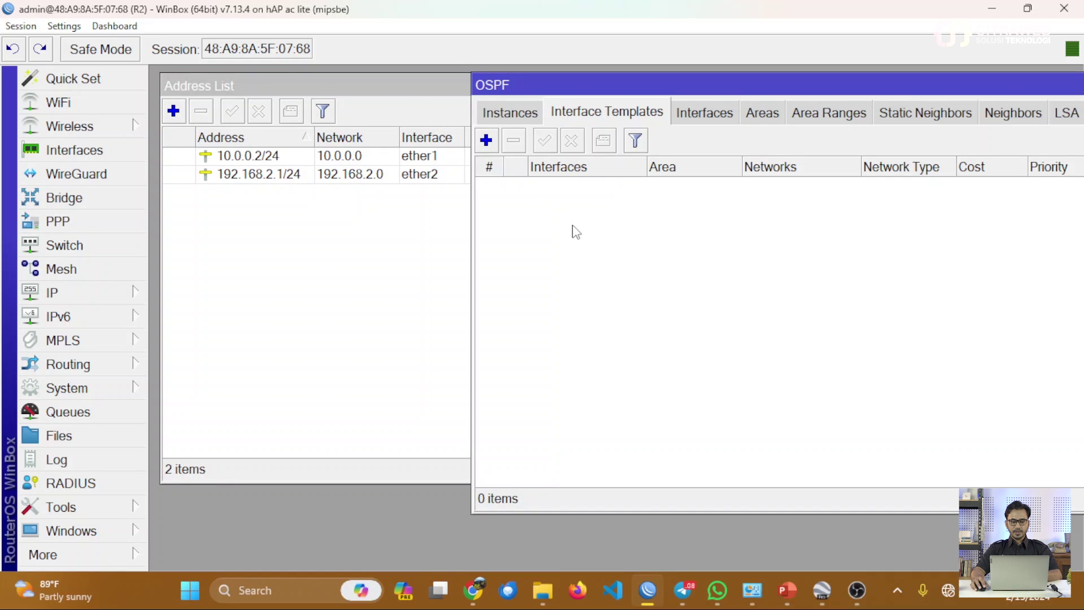
# - Add an OSPF interface template on R2 for ether1 in area backbone with network 10.0.0.0/0
pyautogui.click(486, 141)
pyautogui.moveTo(562, 75); pyautogui.dragTo(644, 84)
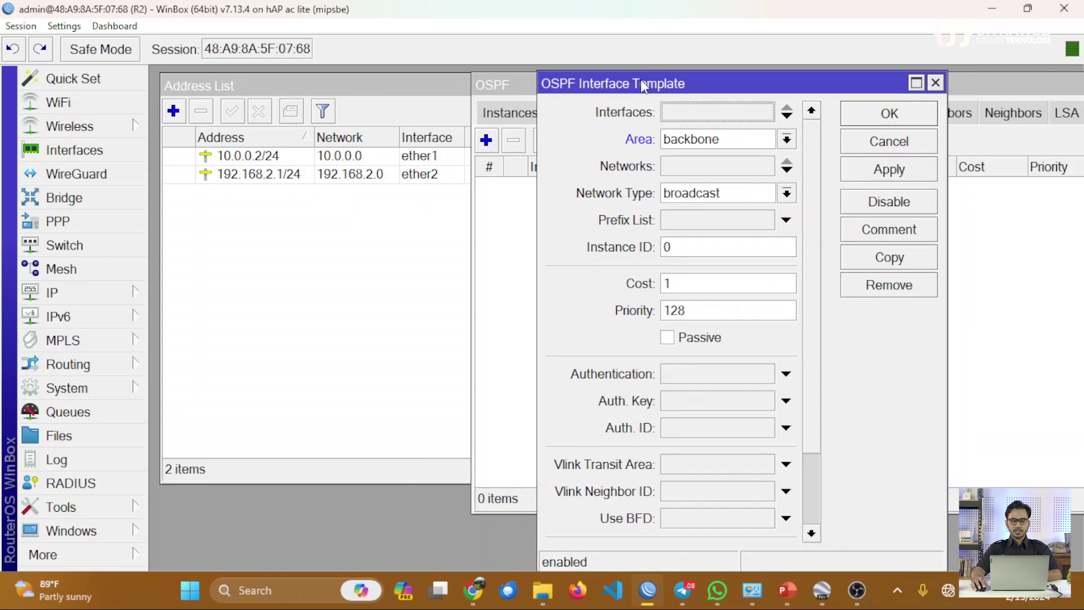
pyautogui.click(685, 114)
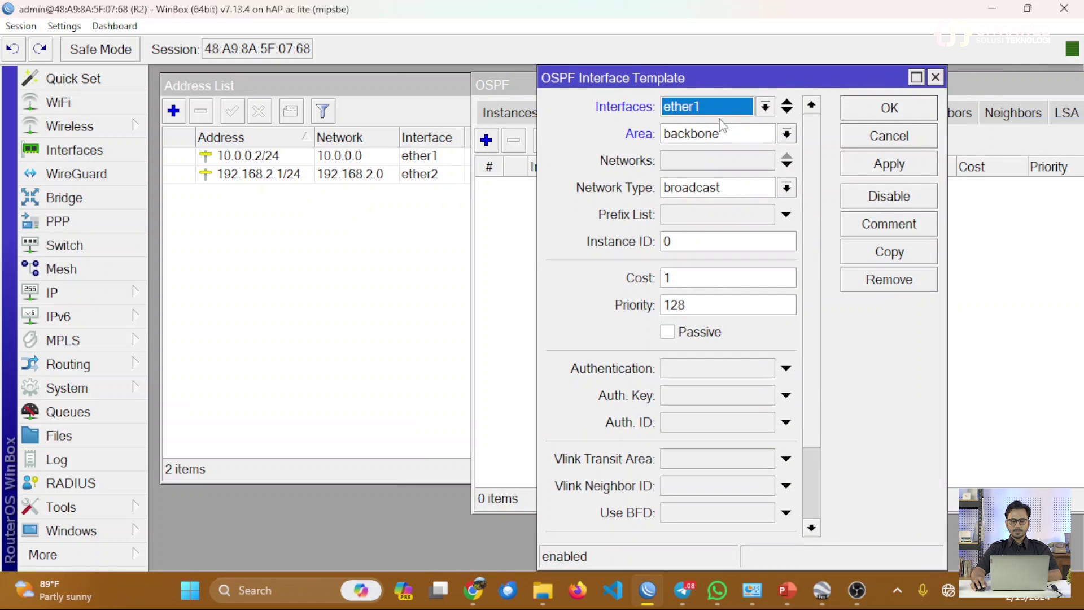
pyautogui.click(713, 165)
pyautogui.write('10.0')
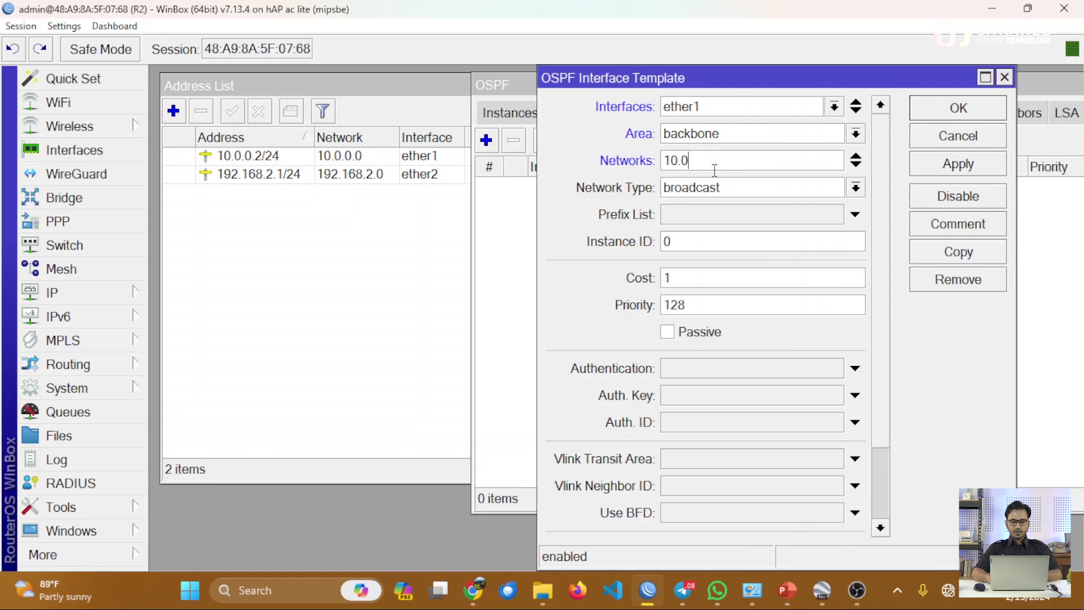
pyautogui.write('.0.0/0')
pyautogui.click(943, 168)
pyautogui.click(948, 113)
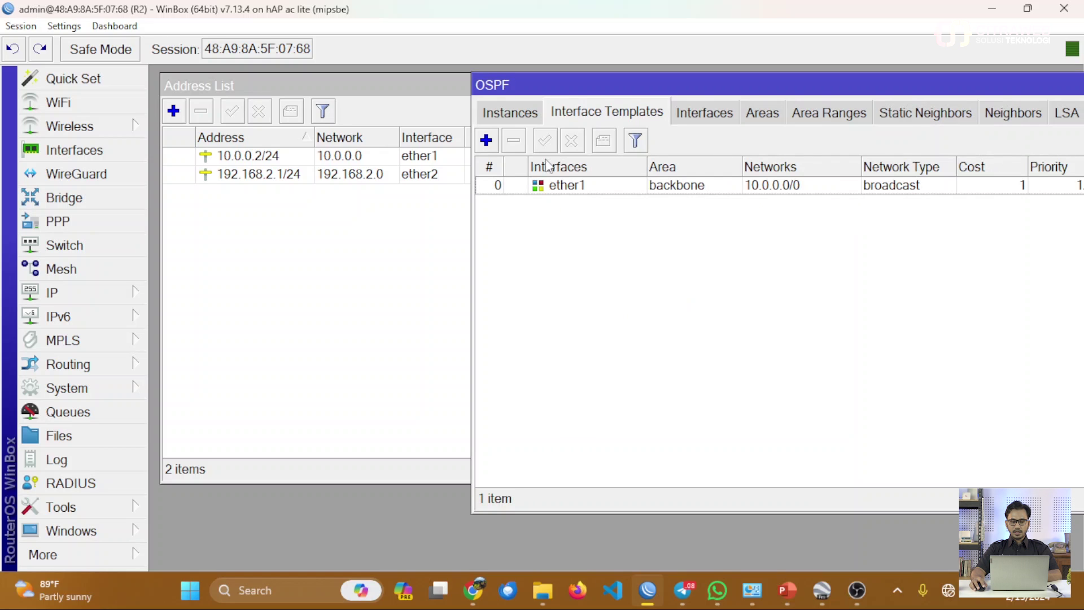
# - Add an OSPF interface template on R2 for ether2 in area backbone with network 192.168.2.0/24 and network type broadcast
pyautogui.click(486, 140)
pyautogui.click(712, 114)
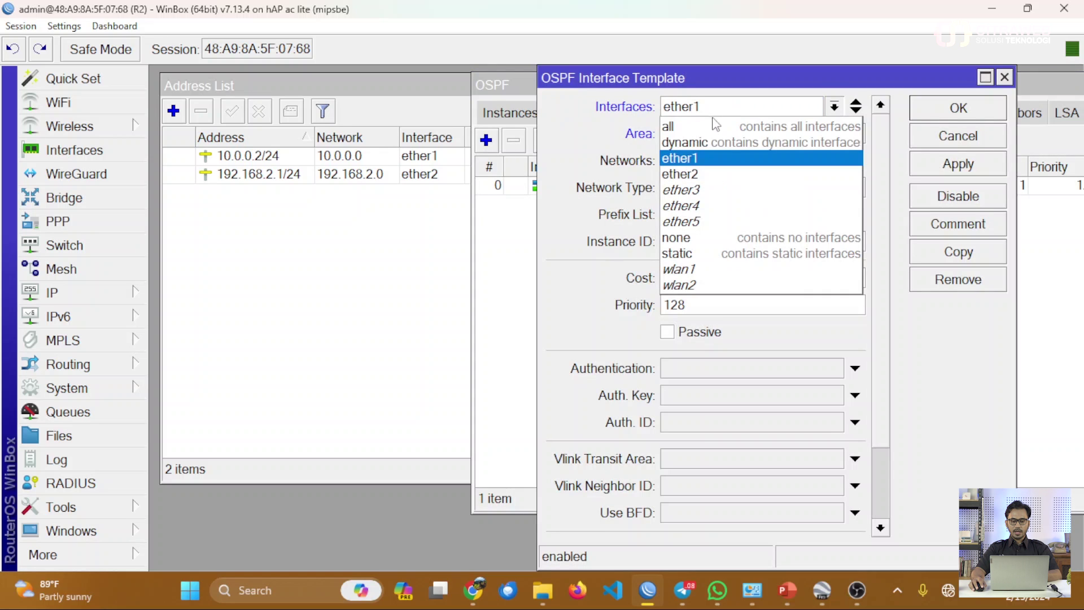
pyautogui.click(692, 174)
pyautogui.click(693, 164)
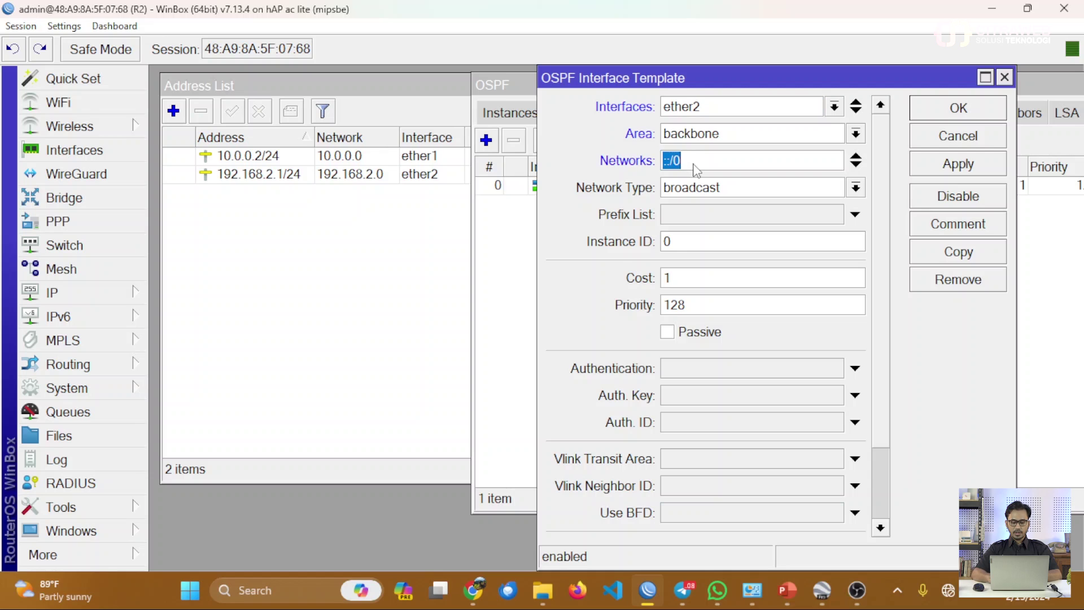
pyautogui.write('192.168.')
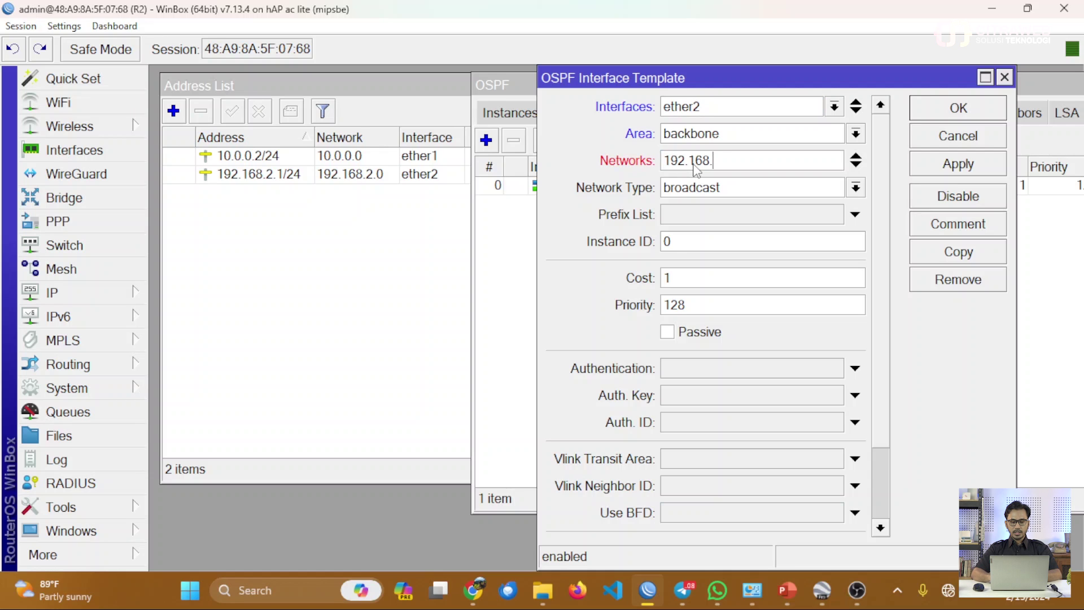
pyautogui.write('2.0/24')
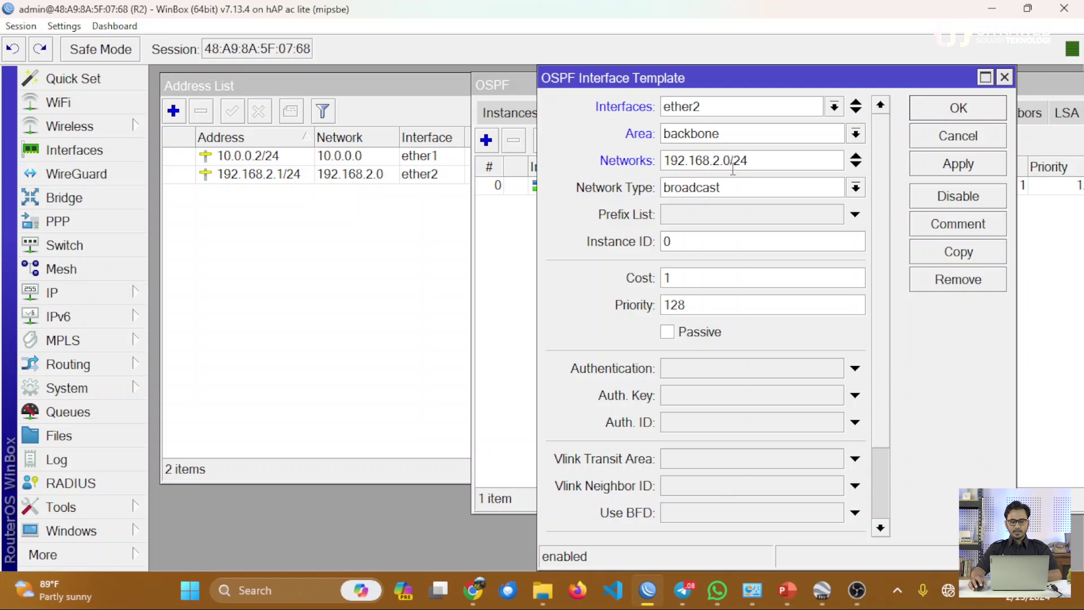
pyautogui.click(929, 169)
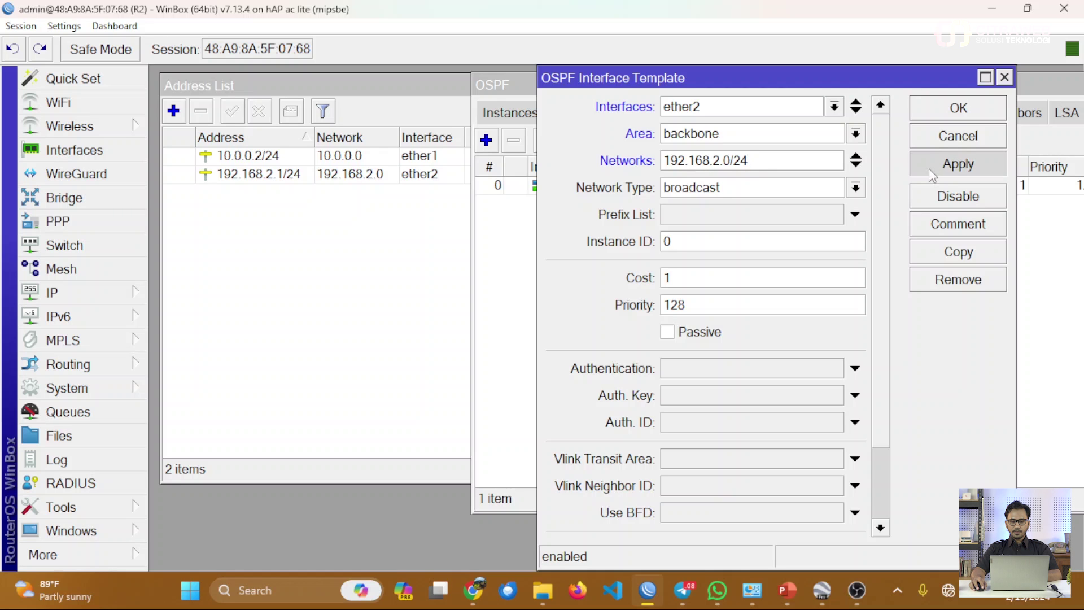
pyautogui.click(947, 116)
# - Close R2's address list and move the OSPF window so that all its columns are in view
pyautogui.click(418, 97)
pyautogui.click(501, 77)
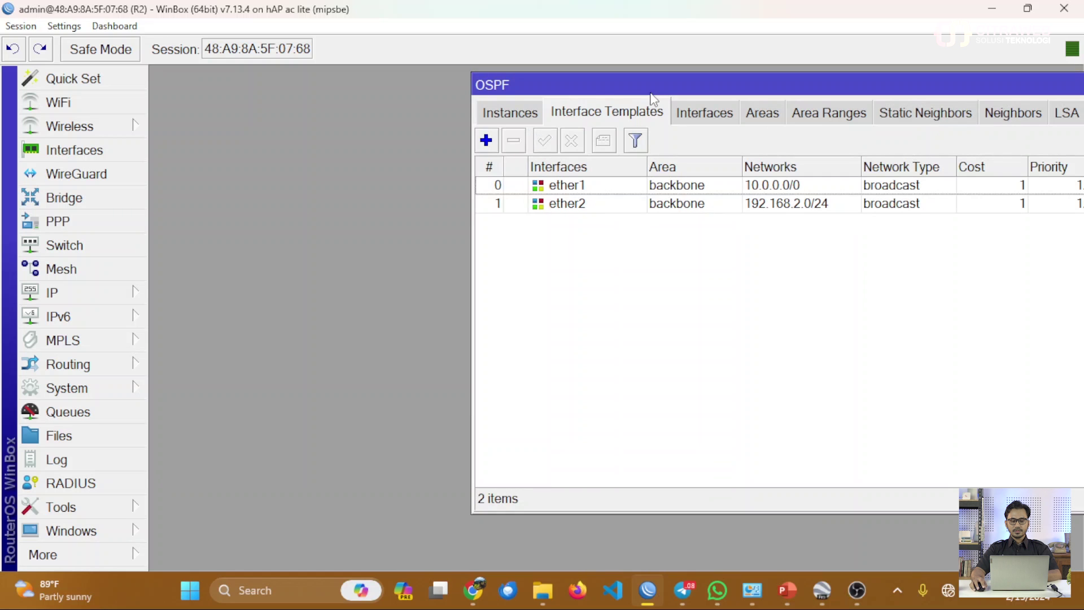
pyautogui.moveTo(655, 91); pyautogui.dragTo(341, 80)
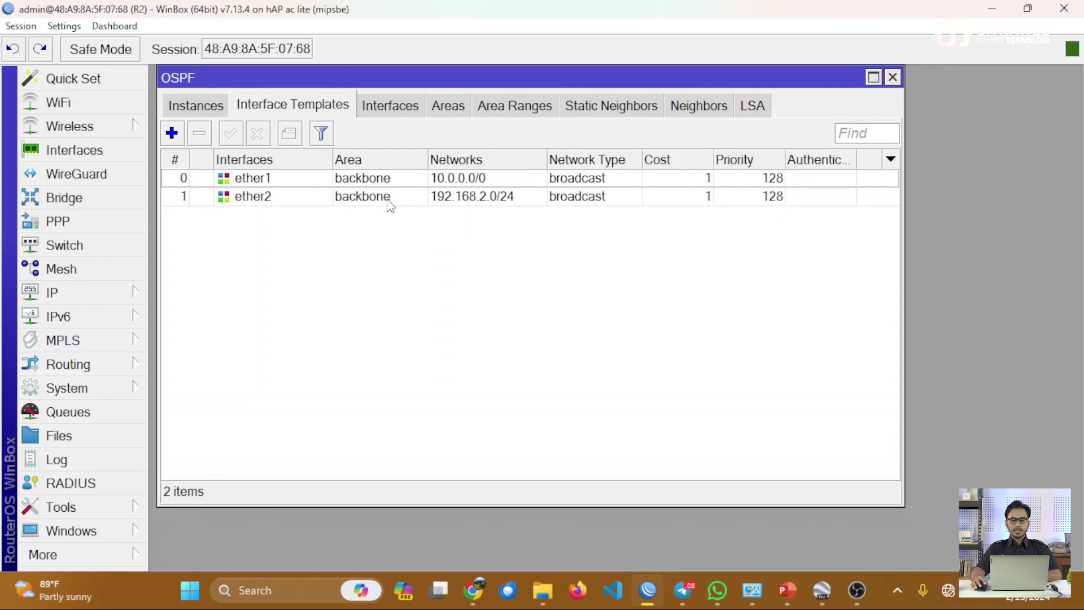
# - Show R2's OSPF neighbors with the Instance column widened and the Router ID column added, and select the neighbor entry
pyautogui.click(695, 113)
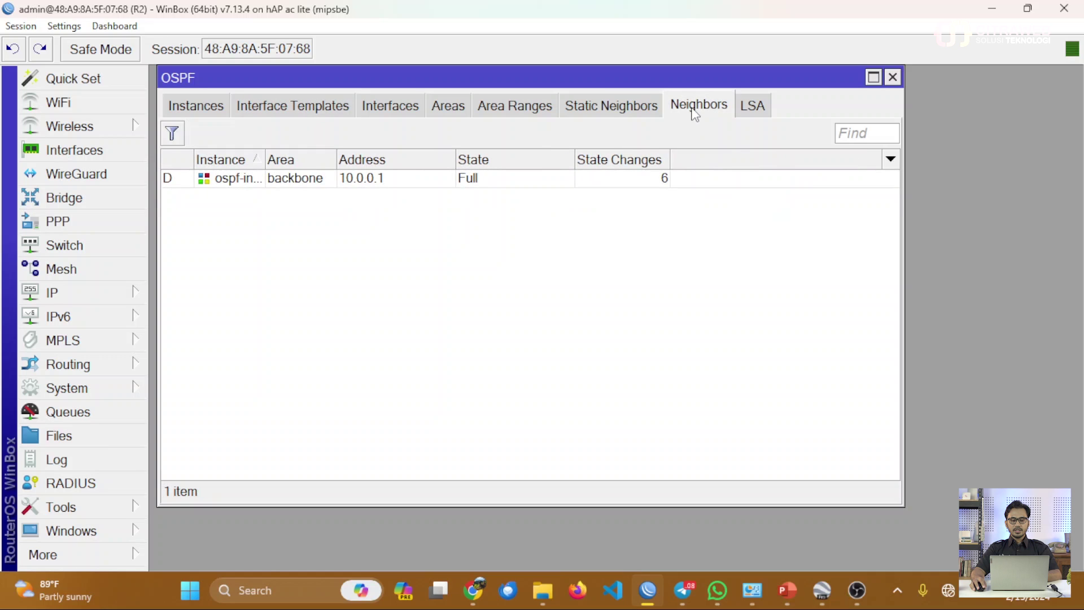
pyautogui.moveTo(265, 160); pyautogui.dragTo(318, 162)
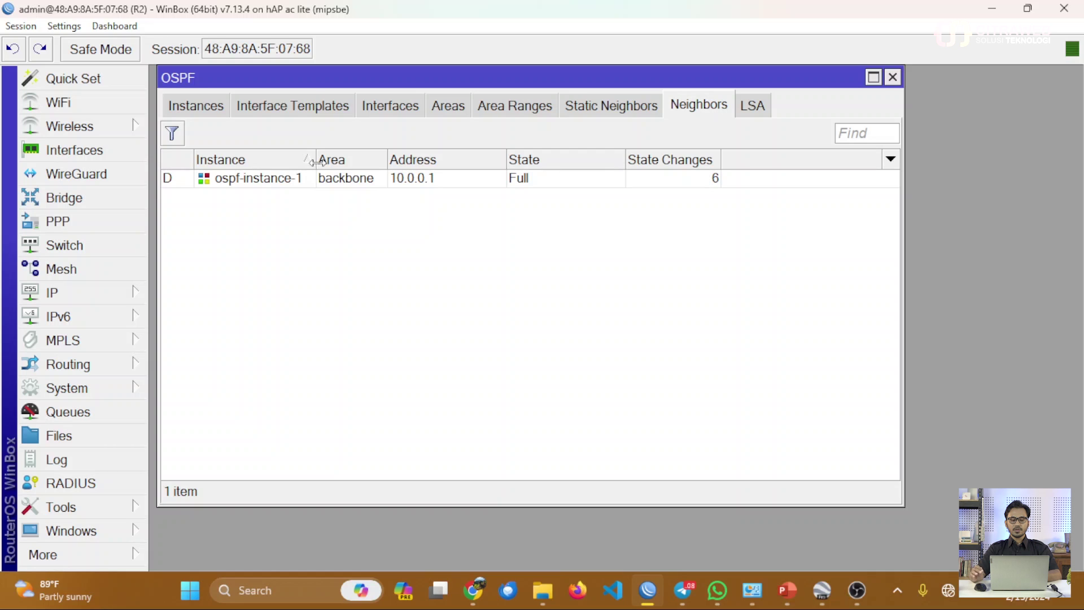
pyautogui.rightClick(454, 220)
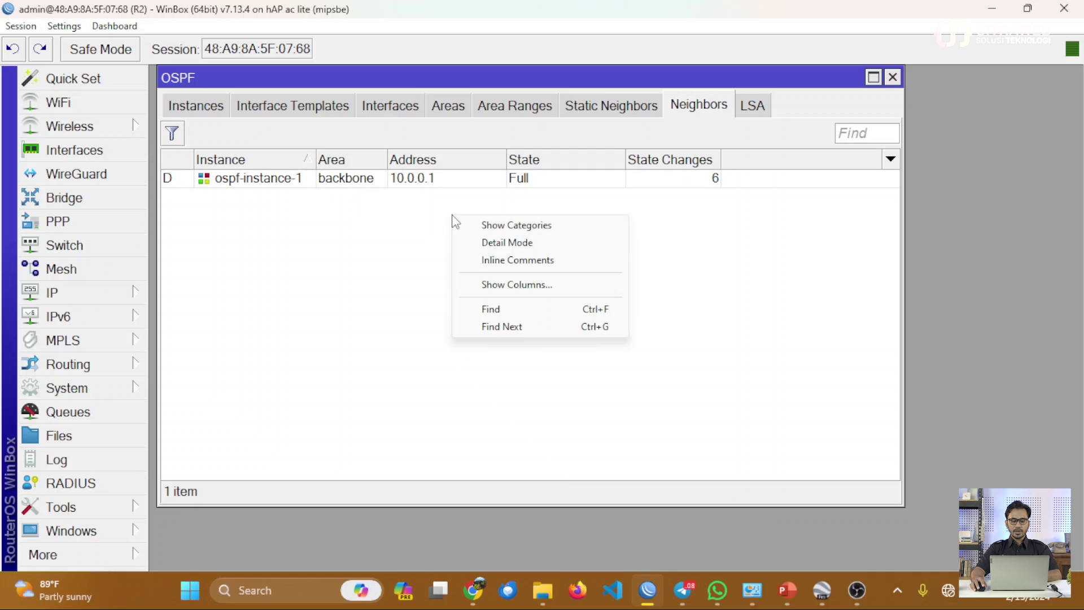
pyautogui.click(499, 283)
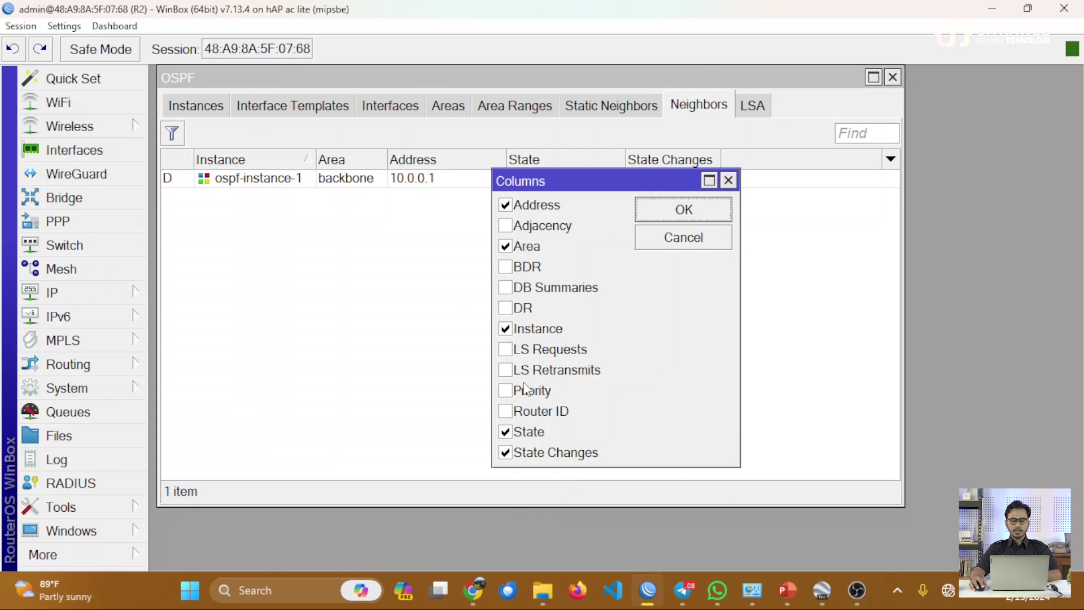
pyautogui.click(520, 411)
pyautogui.click(684, 209)
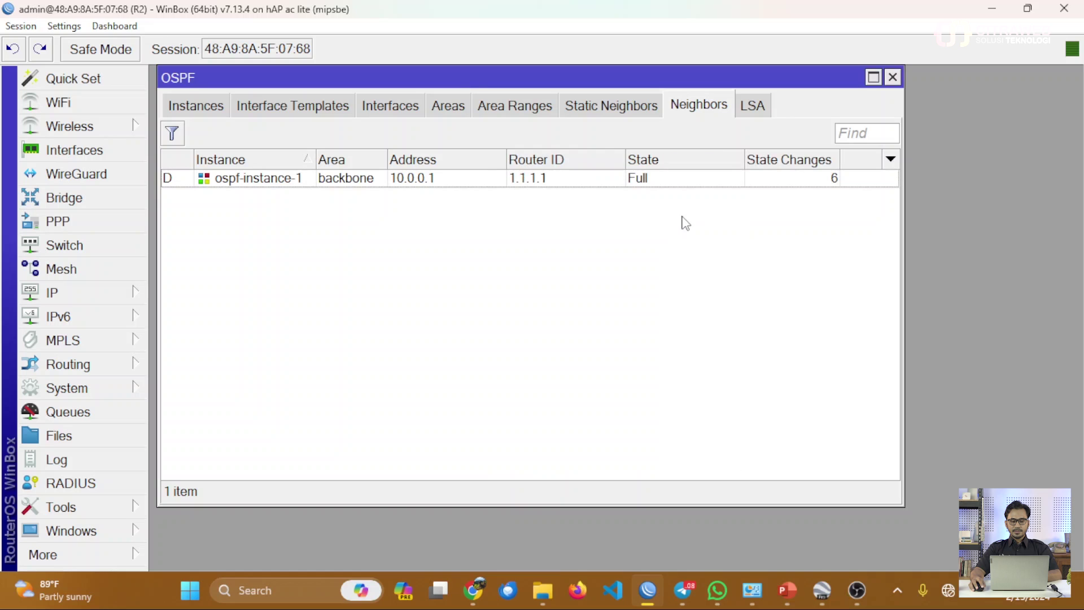
pyautogui.click(547, 180)
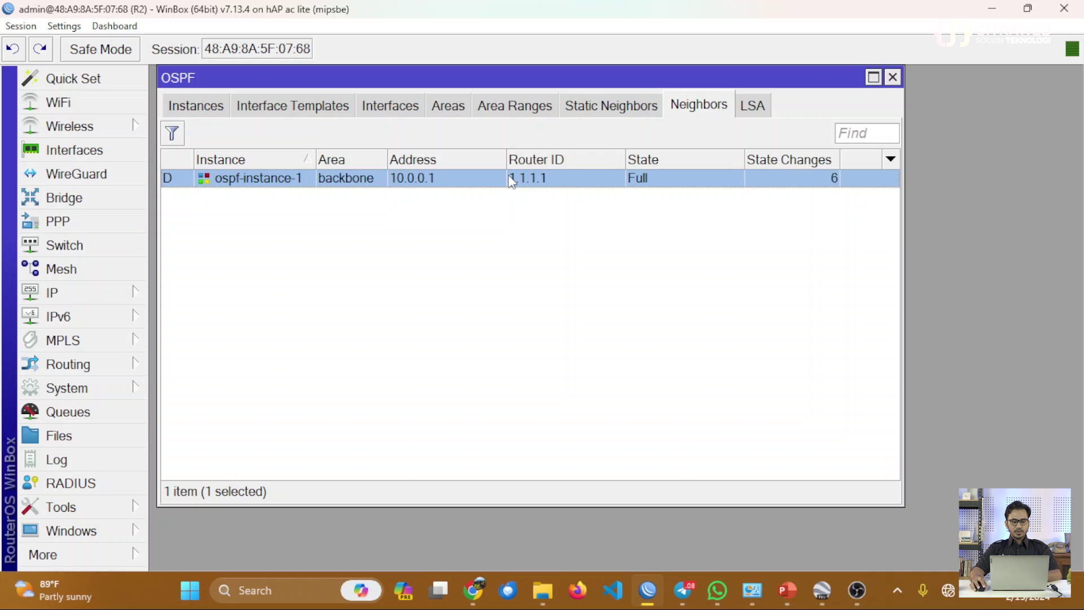
# - Show R2's IP route list below the OSPF neighbor entry, select the OSPF route to 192.168.1.0/24 and narrow the Gateway column
pyautogui.click(110, 293)
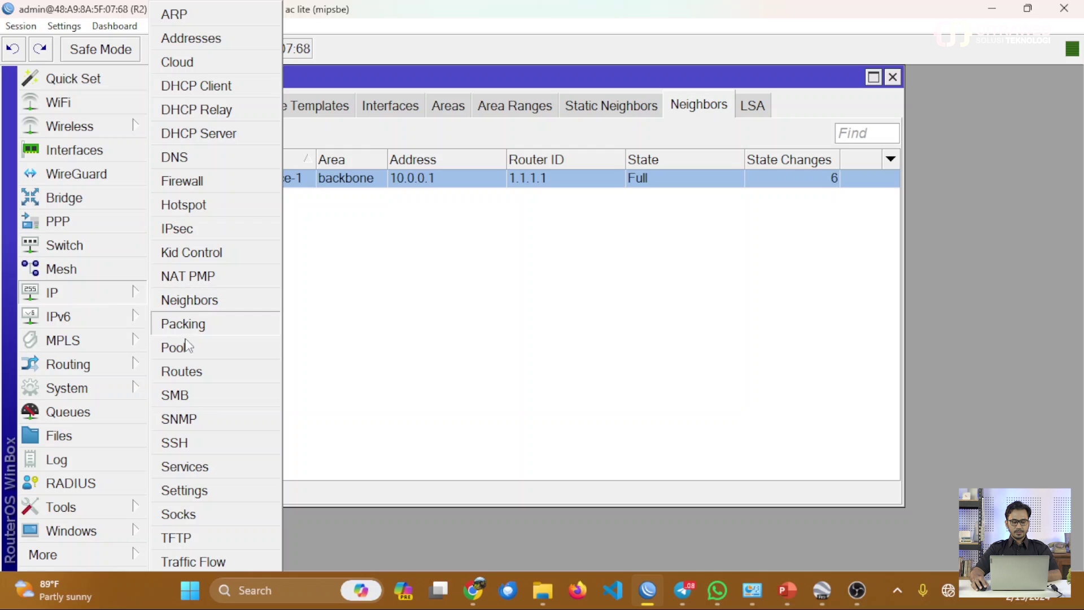
pyautogui.click(194, 371)
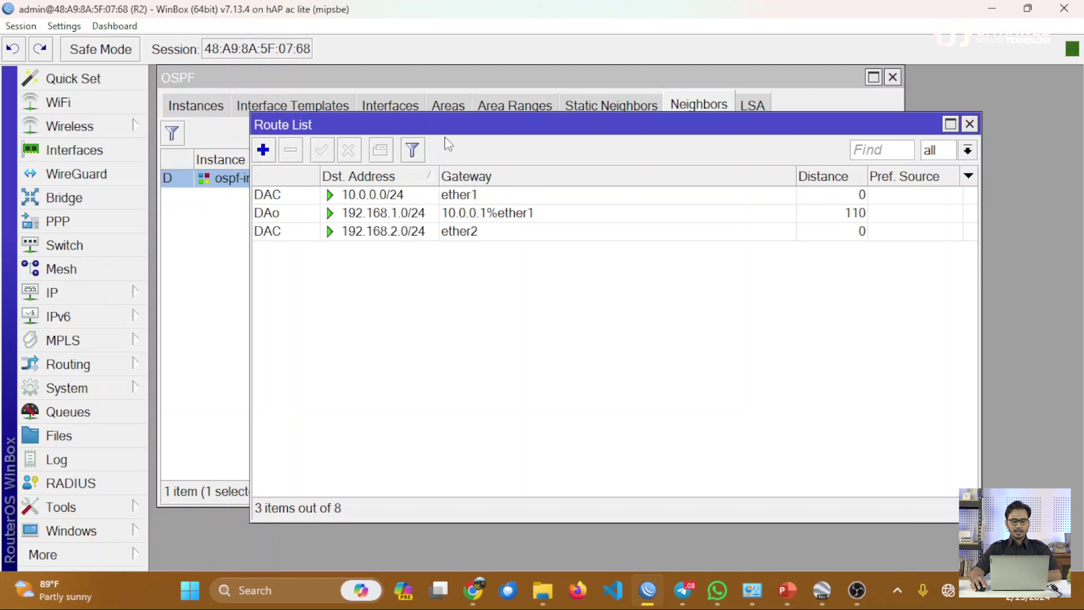
pyautogui.moveTo(443, 127); pyautogui.dragTo(365, 208)
pyautogui.click(225, 298)
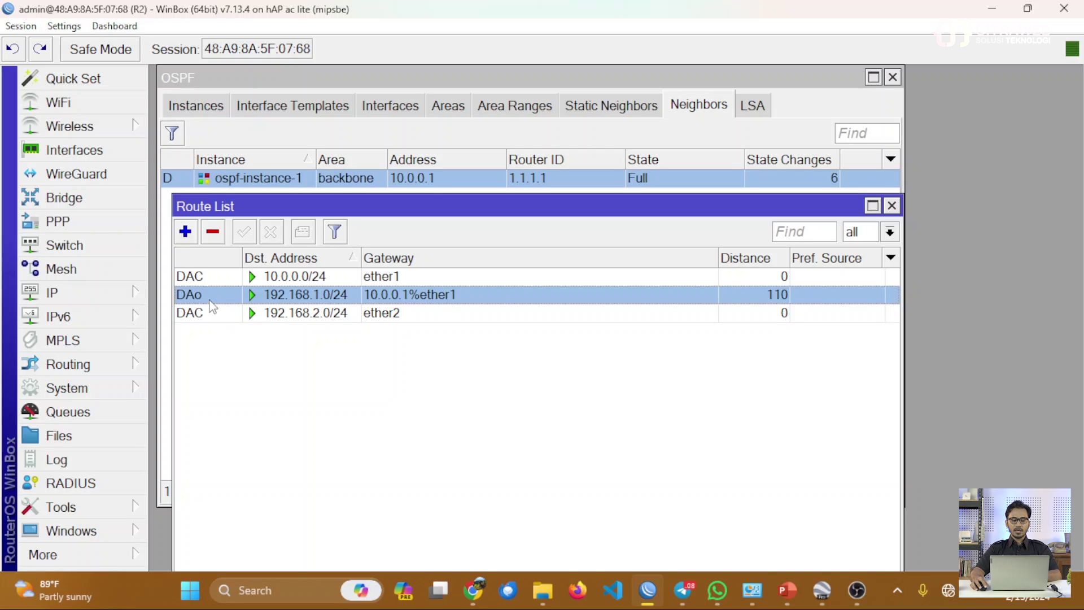
pyautogui.moveTo(212, 307)
pyautogui.moveTo(718, 258); pyautogui.dragTo(489, 253)
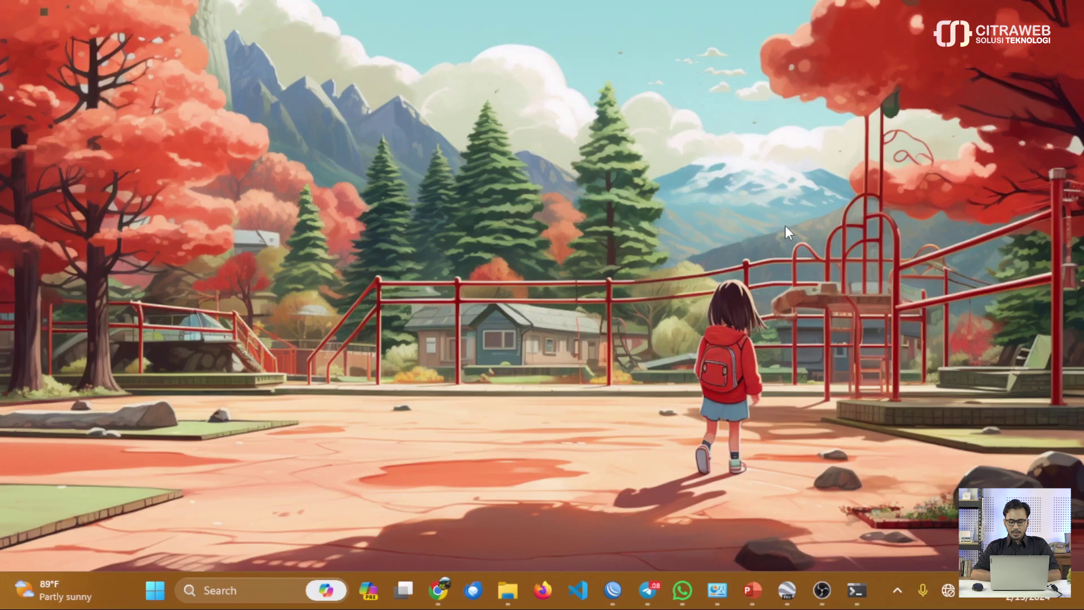
# - Switch to Command Prompt, trace the route to 192.168.1.2 with tracert -d and examine the addresses of the hops
pyautogui.click(856, 590)
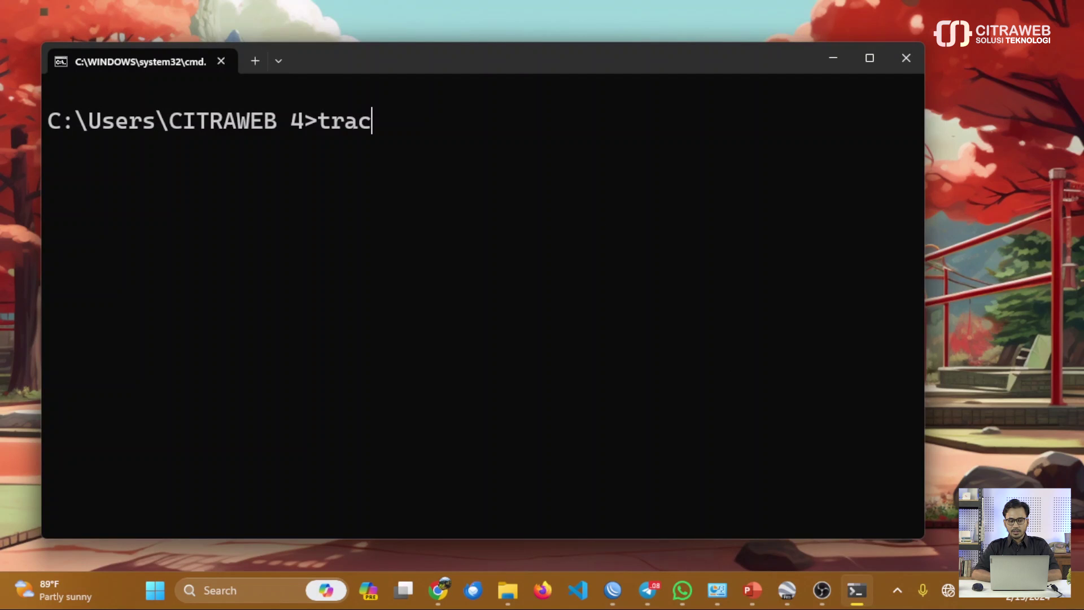
pyautogui.write('tracert ')
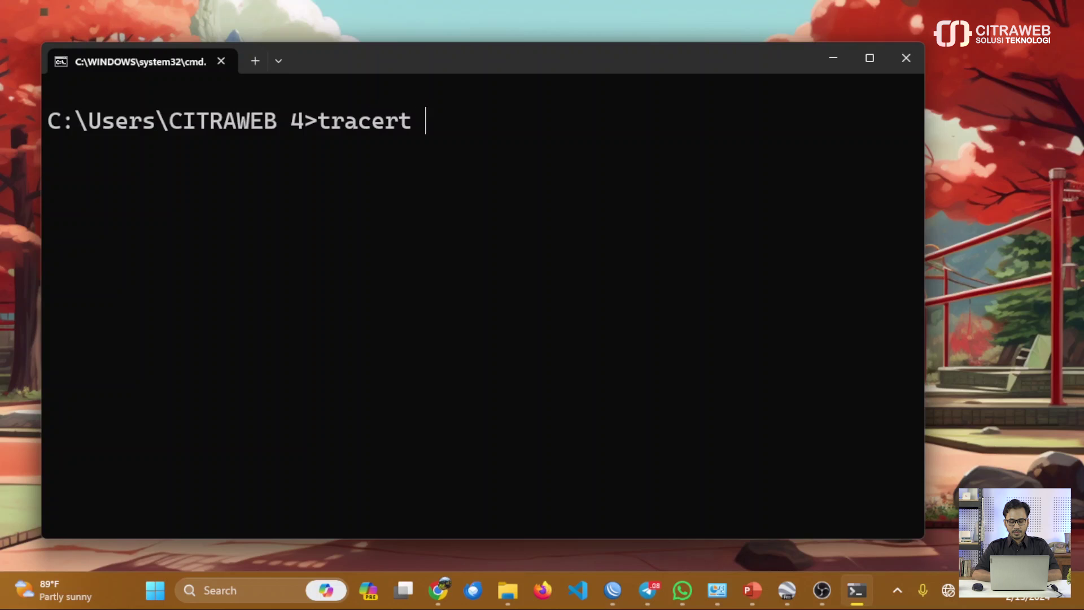
pyautogui.write('-d ')
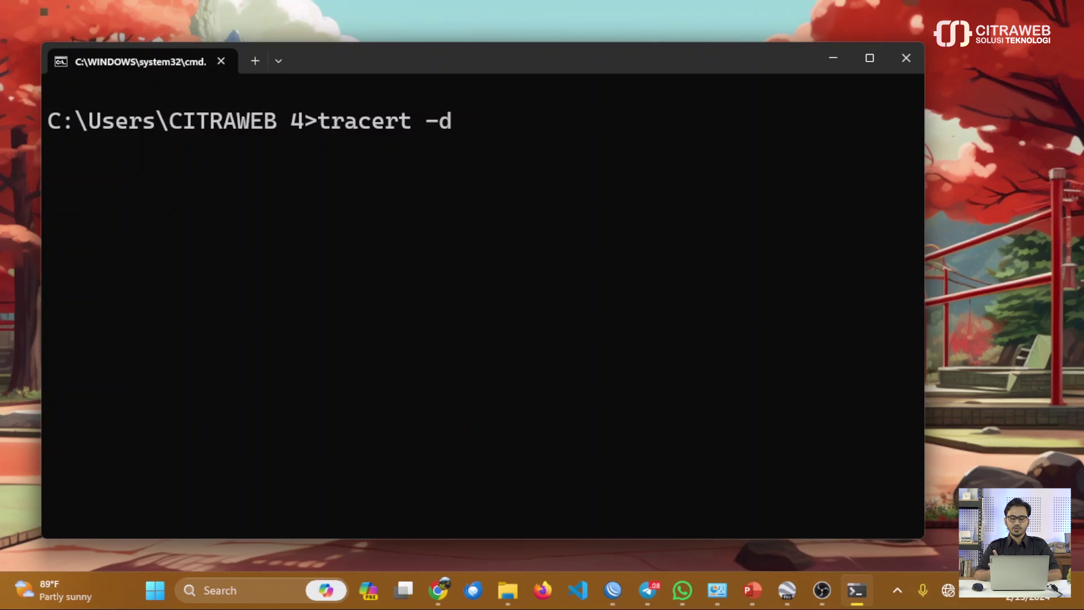
pyautogui.write('192.168')
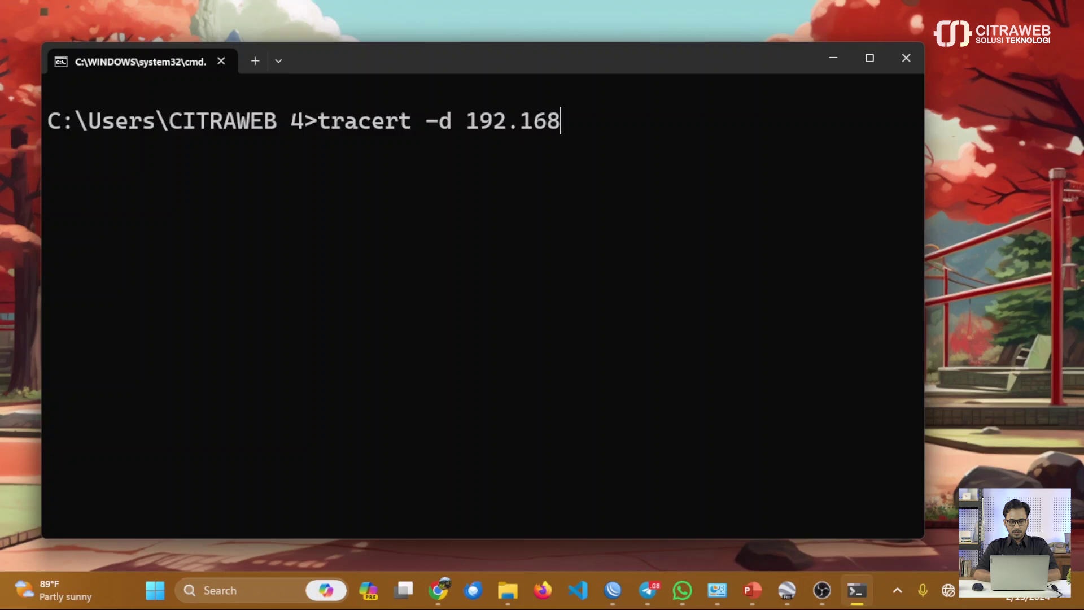
pyautogui.write('.2')
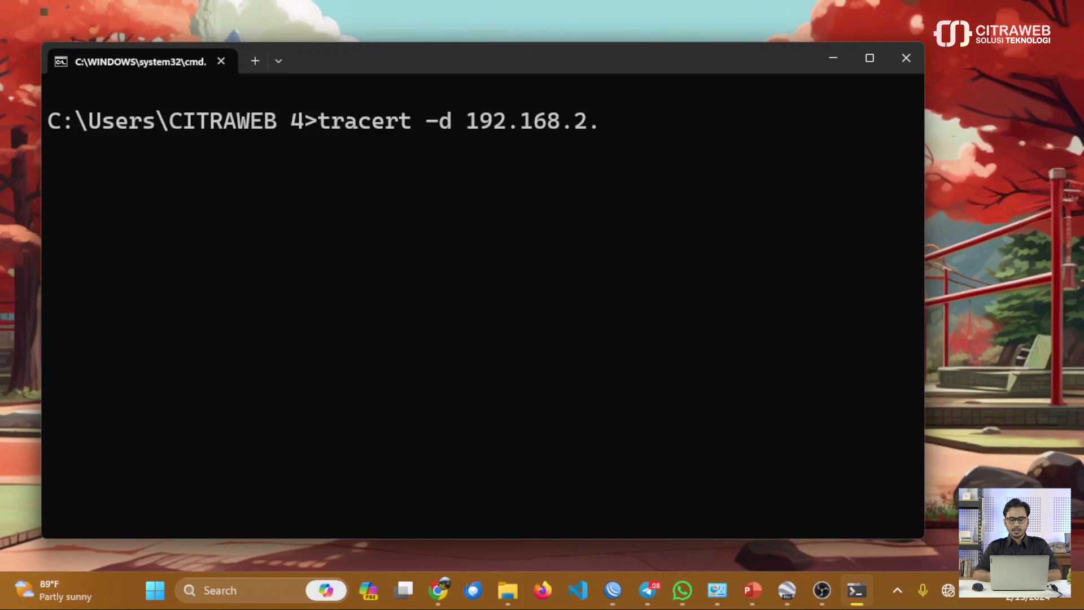
pyautogui.press('BackSpace')
pyautogui.write('1.2')
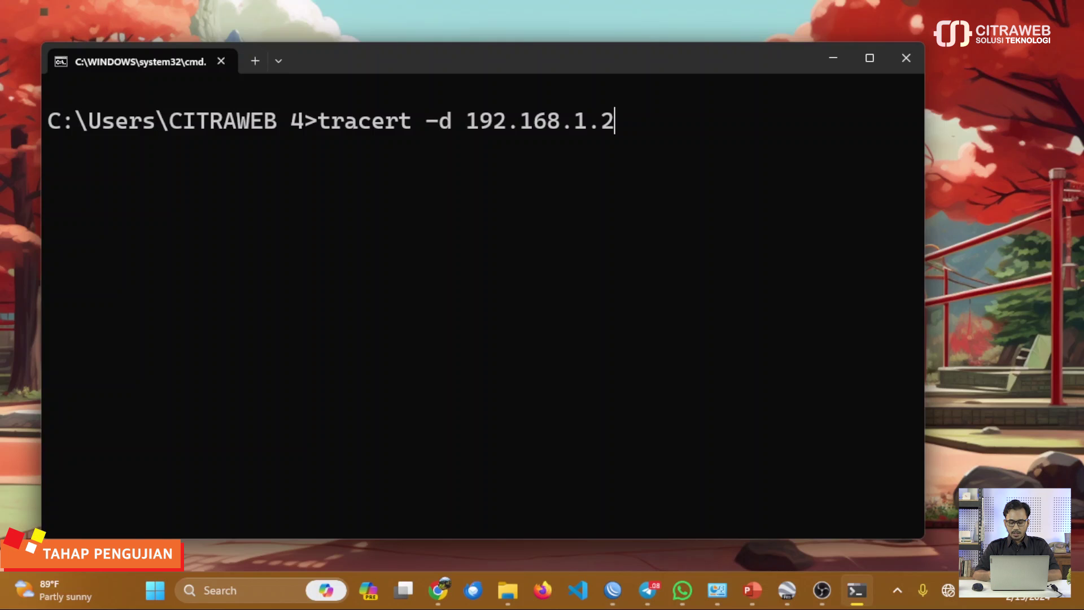
pyautogui.press('Return')
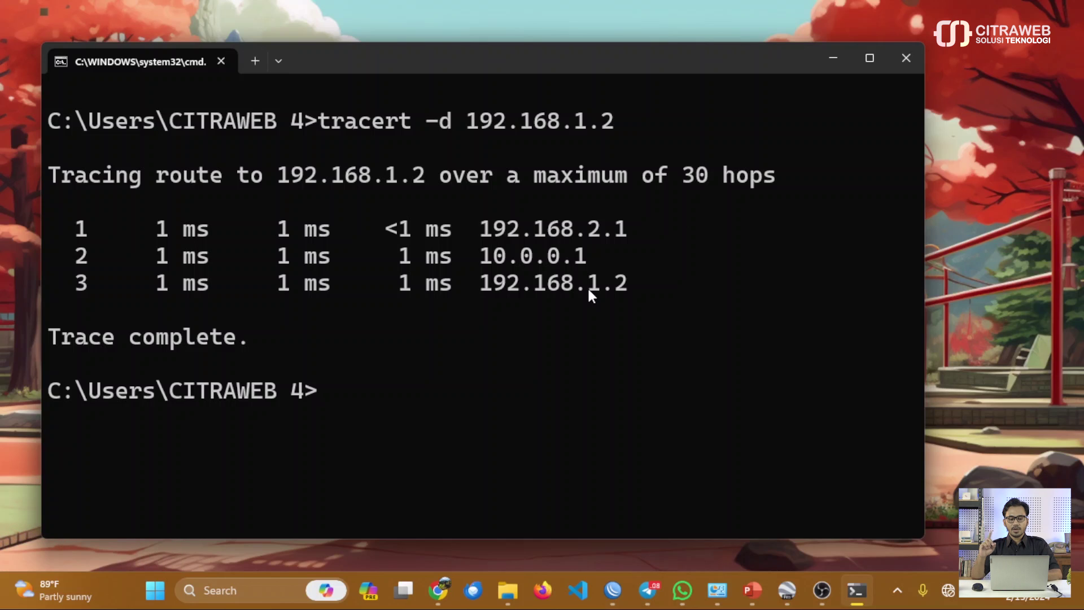
pyautogui.doubleClick(631, 235)
pyautogui.doubleClick(620, 234)
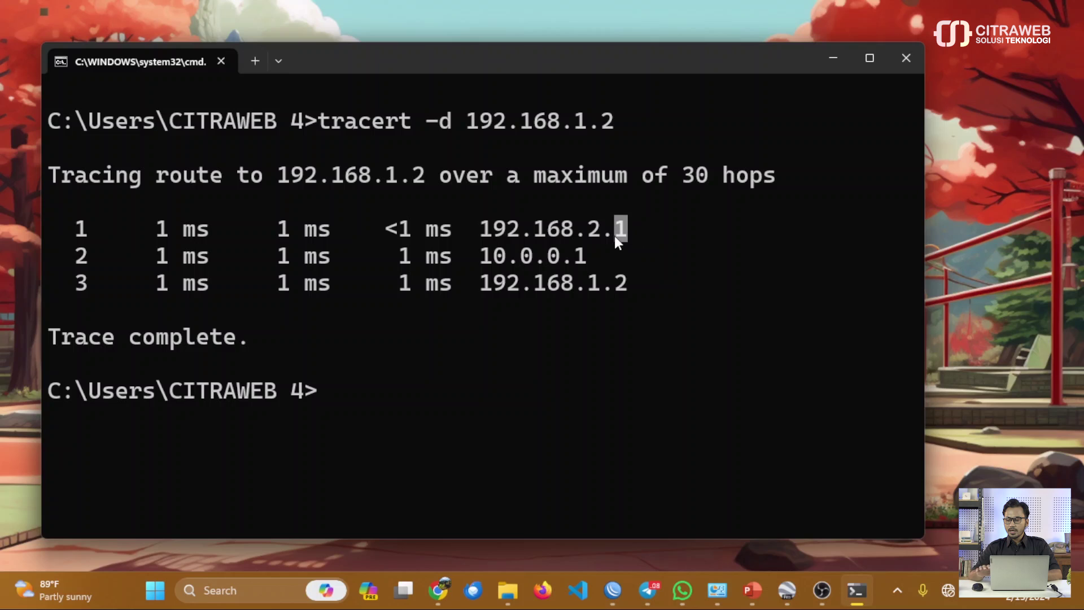
pyautogui.doubleClick(576, 259)
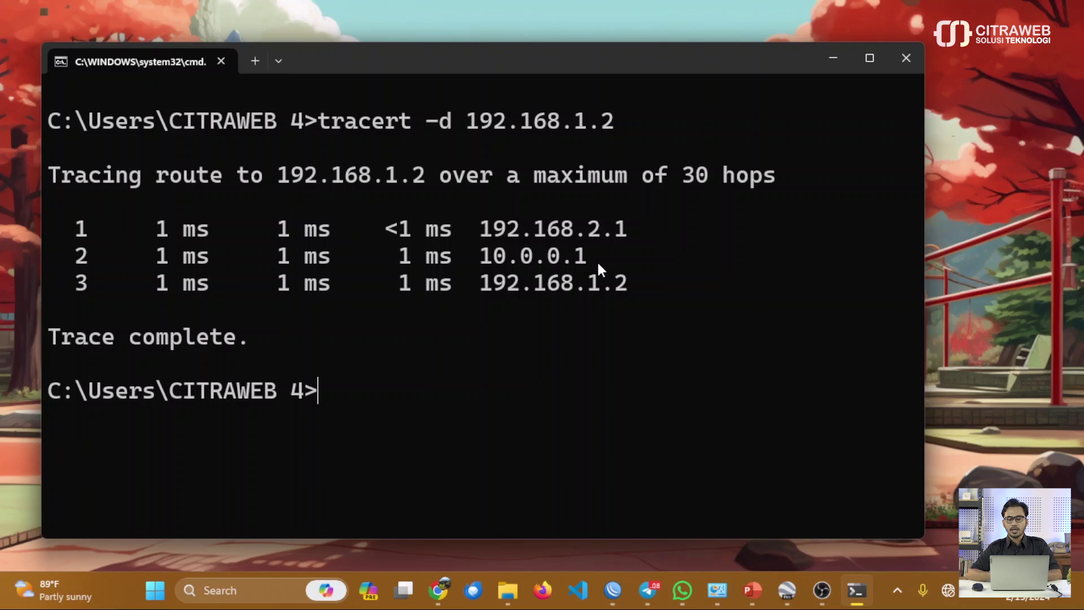